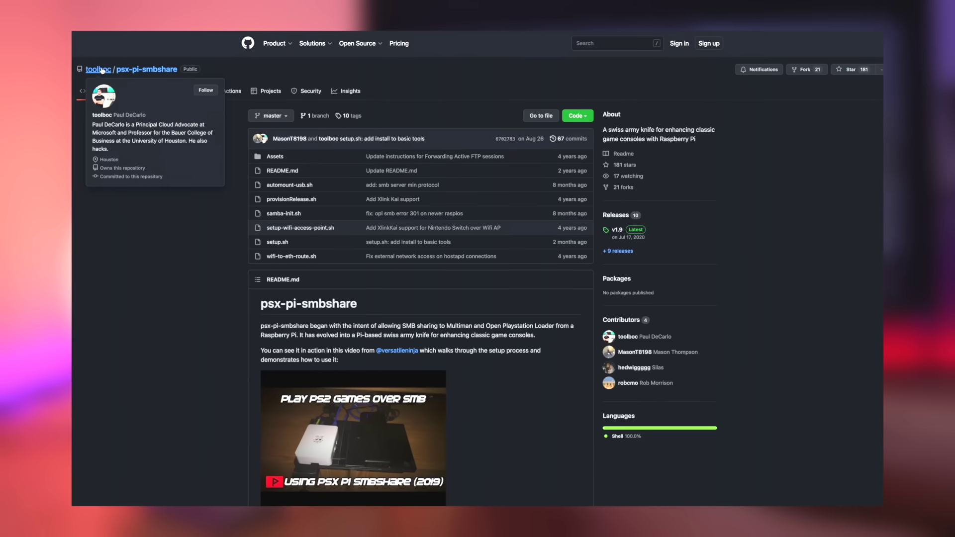
{"action": "left_click", "coordinate": [102, 71]}
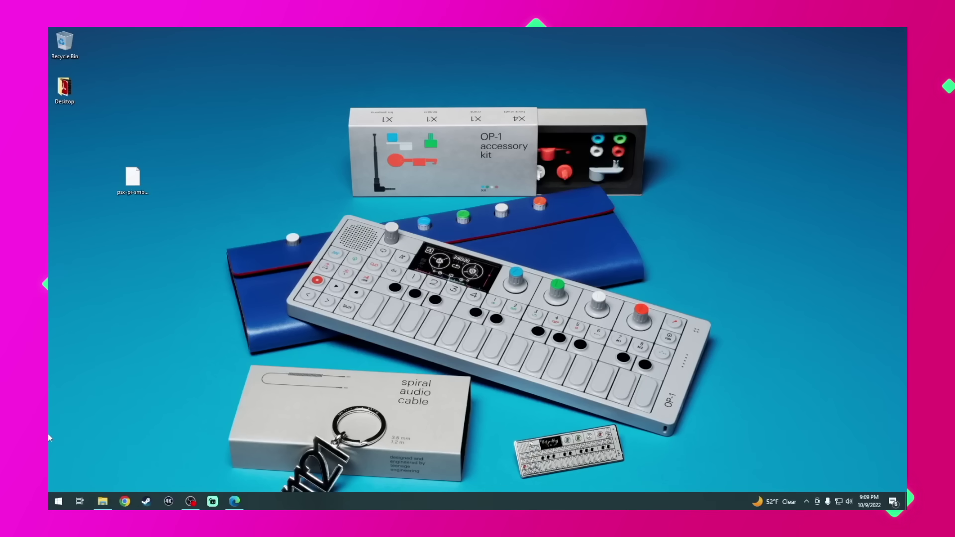
- Quick-format the UNTITLED card on drive F: using SD Card Formatter, and close the formatter
{"action": "key", "text": "super"}
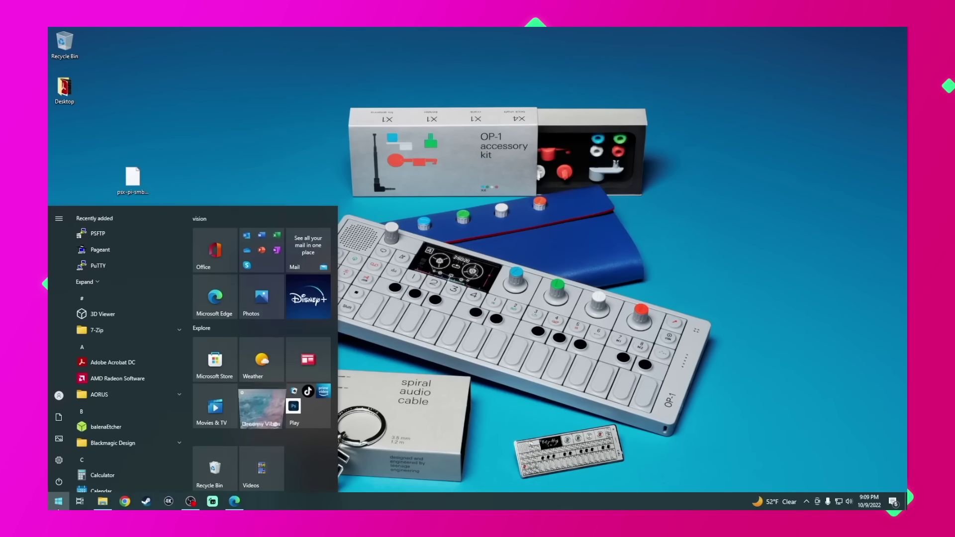
{"action": "type", "text": "sd"}
{"action": "key", "text": "Return"}
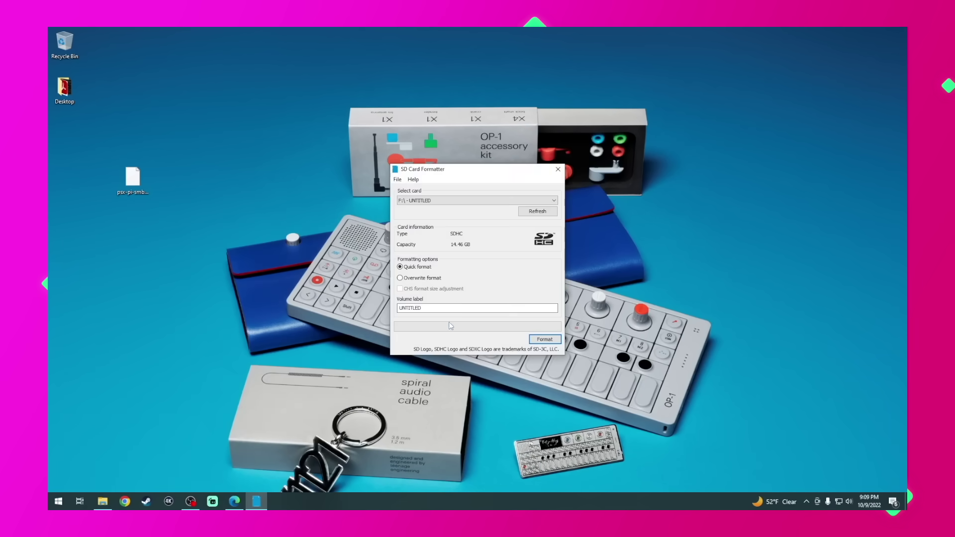
{"action": "left_click", "coordinate": [481, 201]}
{"action": "left_click", "coordinate": [452, 212]}
{"action": "left_click", "coordinate": [544, 339]}
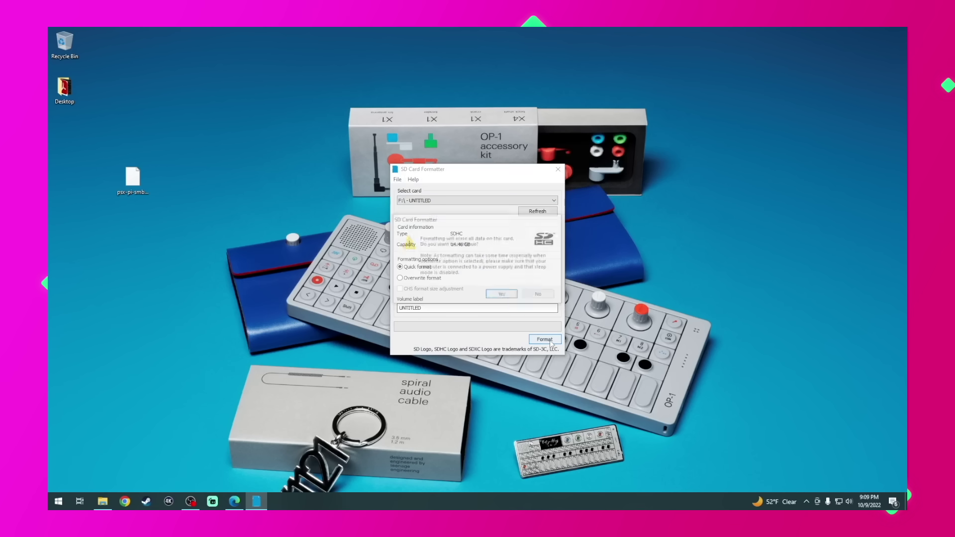
{"action": "left_click", "coordinate": [507, 297]}
{"action": "left_click", "coordinate": [518, 299]}
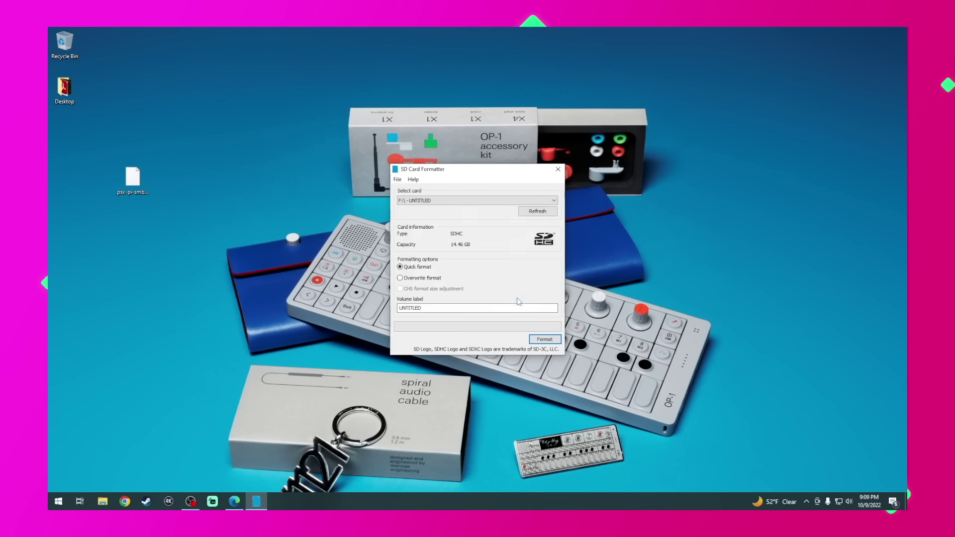
{"action": "left_click", "coordinate": [559, 170]}
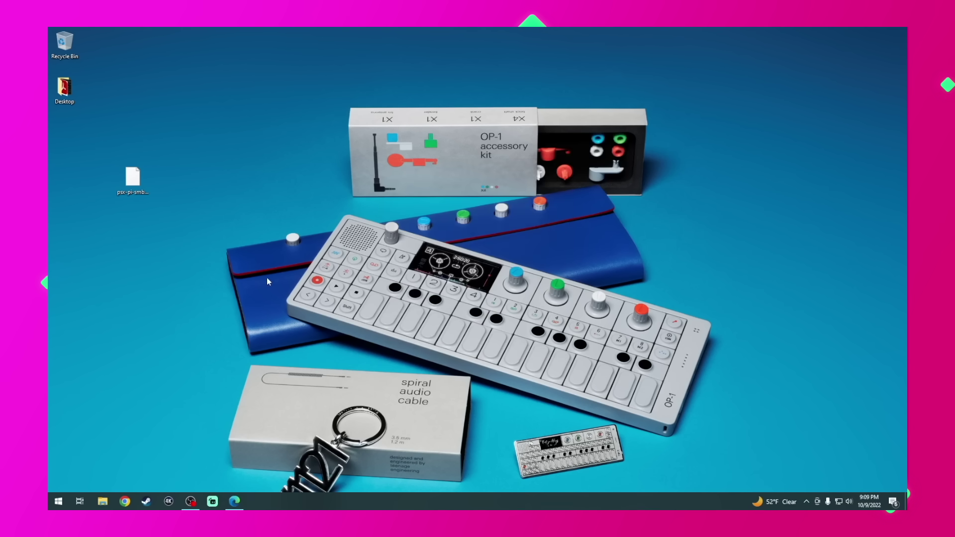
- Switch to the browser, view the psx-pi-smbshare releases page for the v1.9 assets, and minimize the browser
{"action": "left_click", "coordinate": [235, 502]}
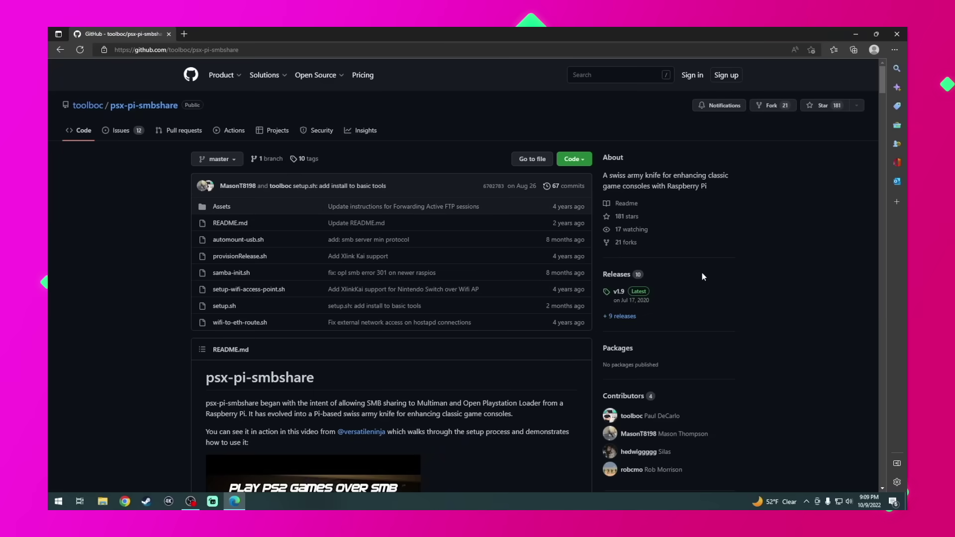
{"action": "left_click", "coordinate": [618, 275]}
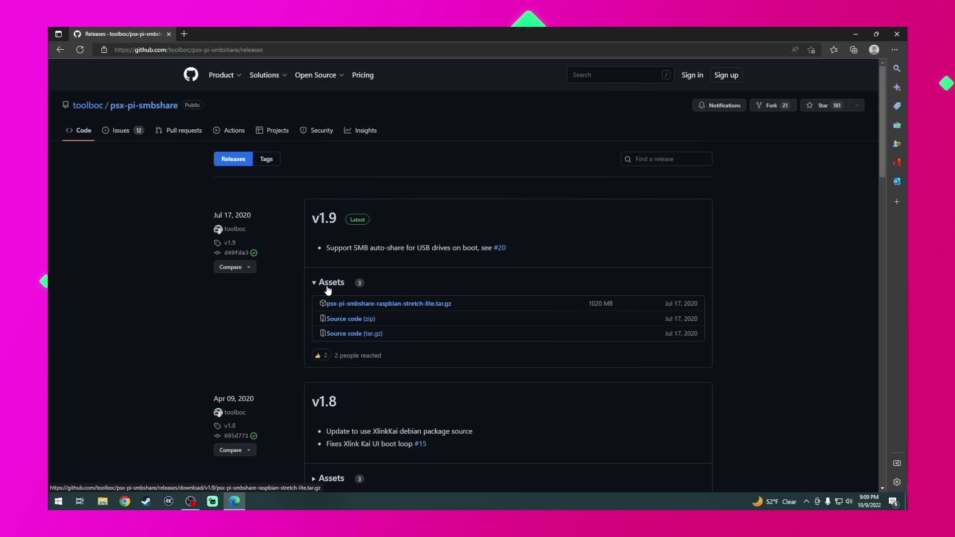
{"action": "left_click", "coordinate": [856, 34]}
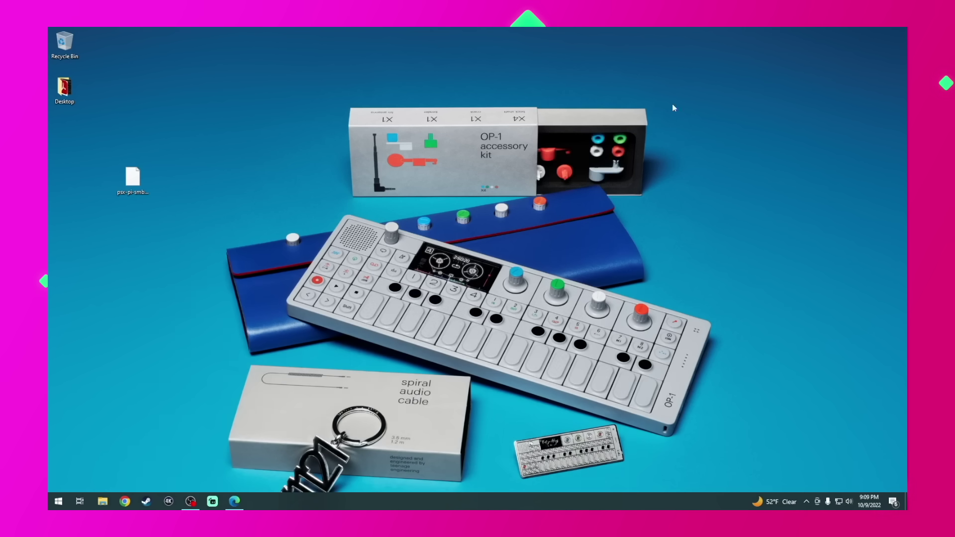
- Extract the psx-pi-smbshare .tar.gz archive on the desktop with 7-Zip and place the extracted folder beside the archive
{"action": "right_click", "coordinate": [132, 182]}
{"action": "mouse_move", "coordinate": [175, 205]}
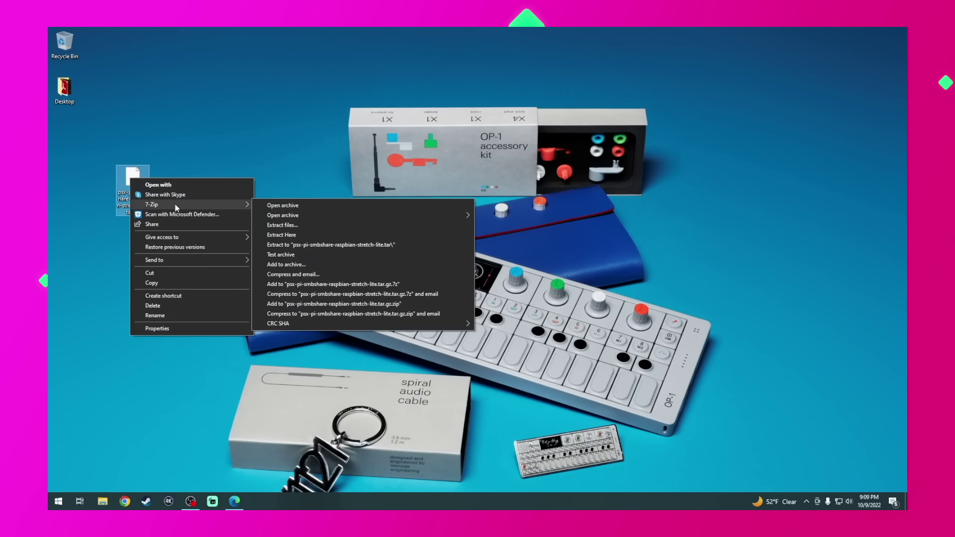
{"action": "left_click", "coordinate": [282, 225]}
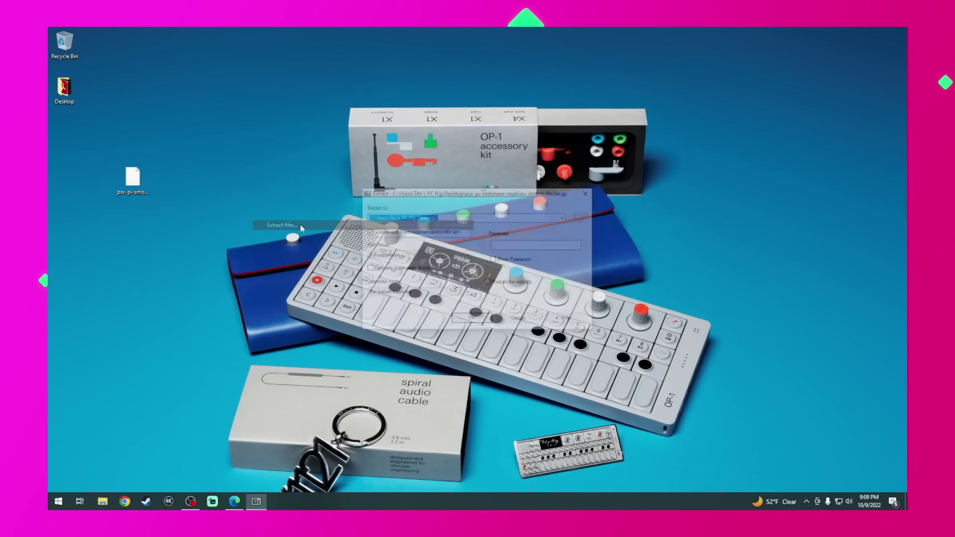
{"action": "left_click", "coordinate": [469, 321]}
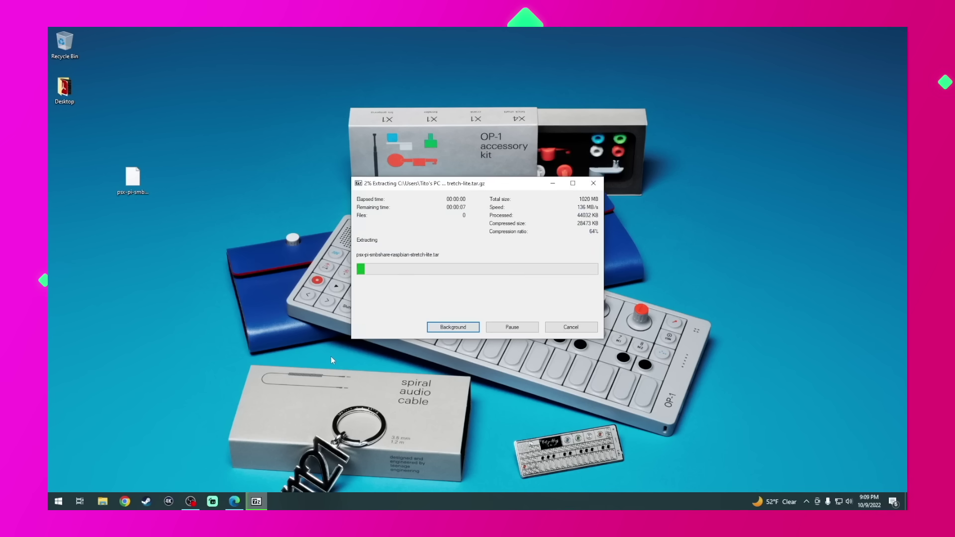
{"action": "left_click_drag", "start_coordinate": [63, 134], "coordinate": [169, 178]}
- Extract psx-pi-smbshare-raspbian-stretch-lite.tar from the new folder with 7-Zip, and view the extracted folder's contents
{"action": "double_click", "coordinate": [168, 178]}
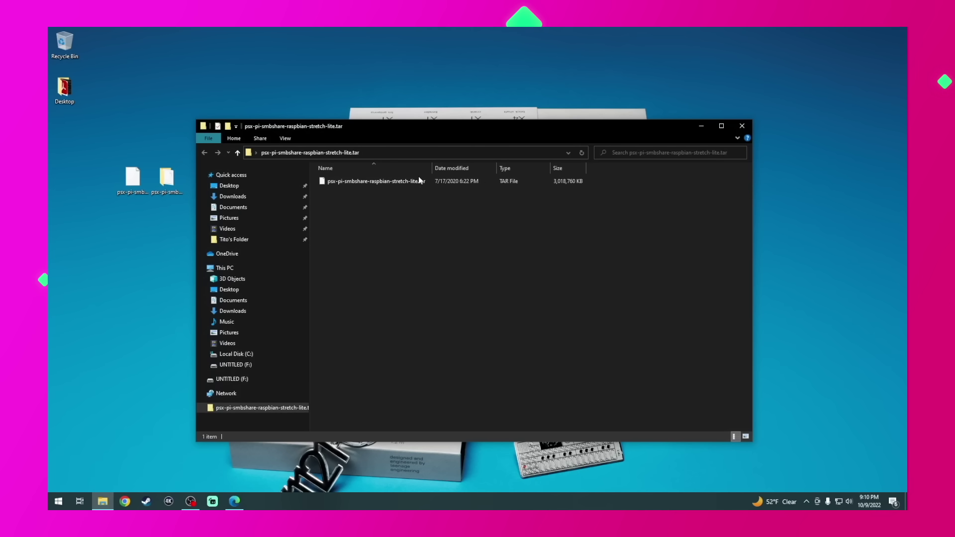
{"action": "right_click", "coordinate": [384, 182]}
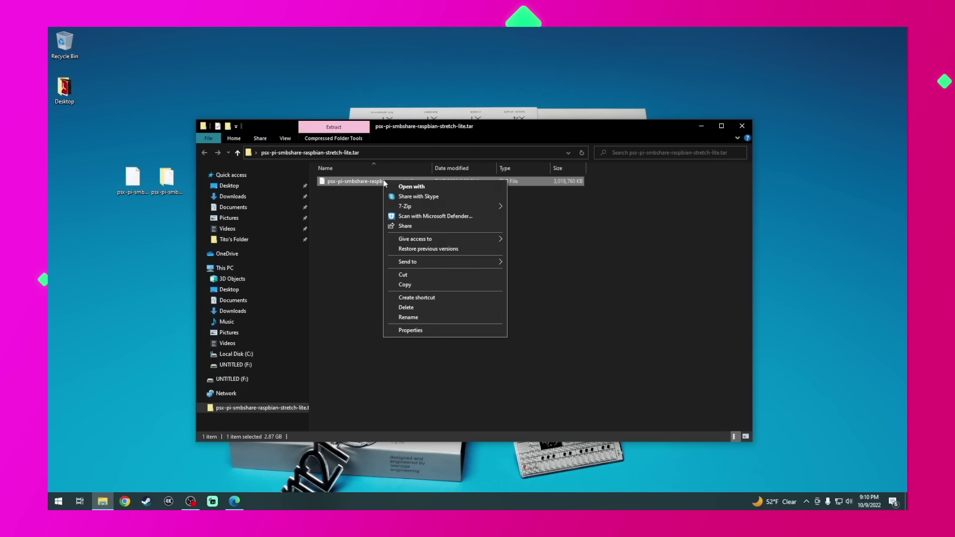
{"action": "mouse_move", "coordinate": [428, 206]}
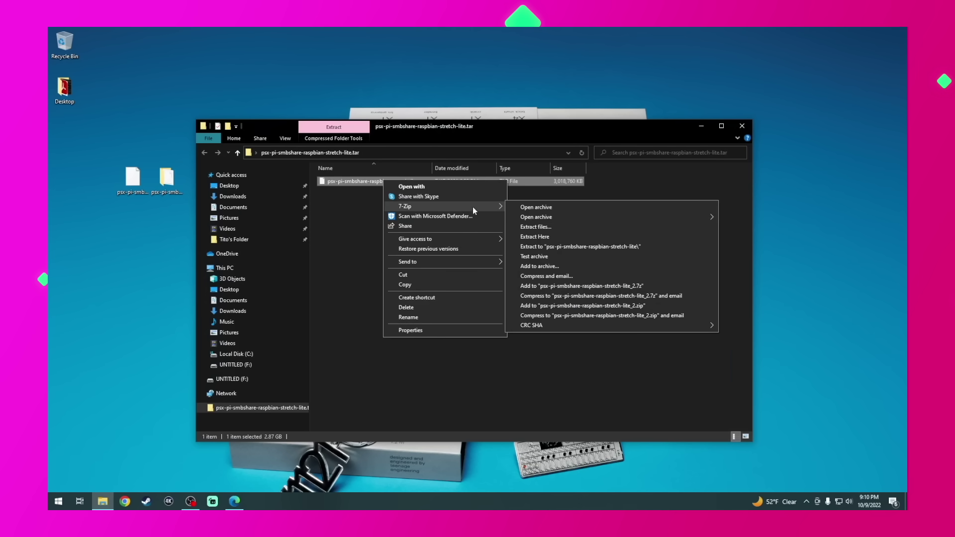
{"action": "left_click", "coordinate": [573, 227]}
{"action": "left_click", "coordinate": [472, 323]}
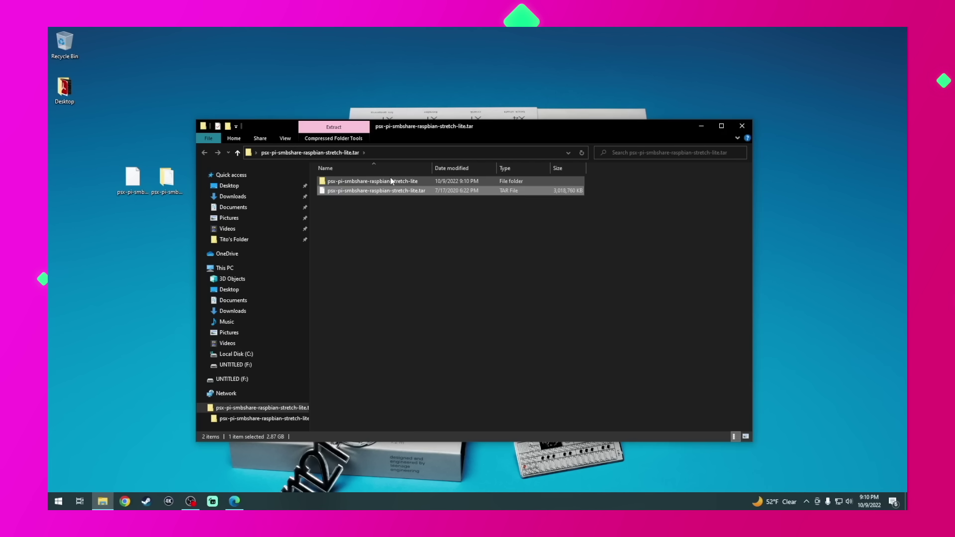
{"action": "double_click", "coordinate": [389, 181]}
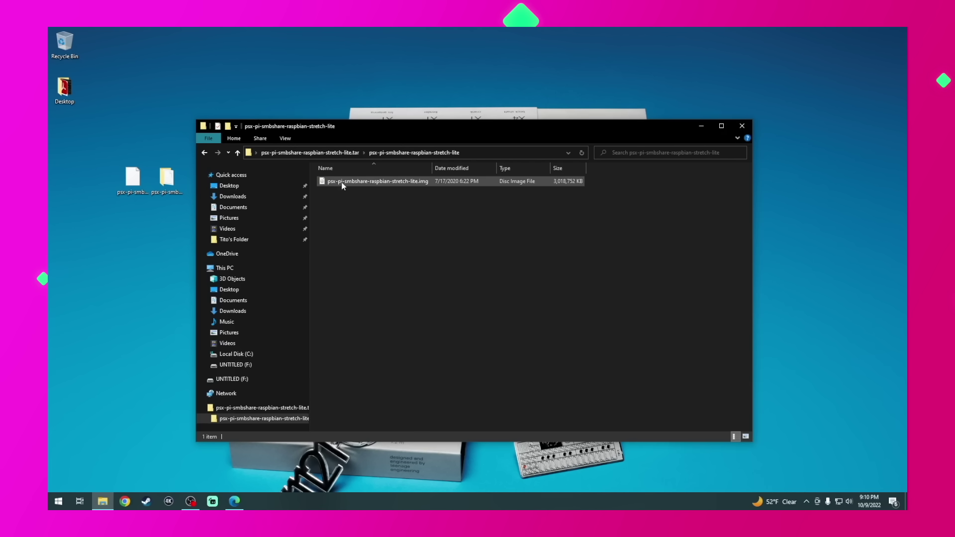
{"action": "left_click", "coordinate": [700, 126]}
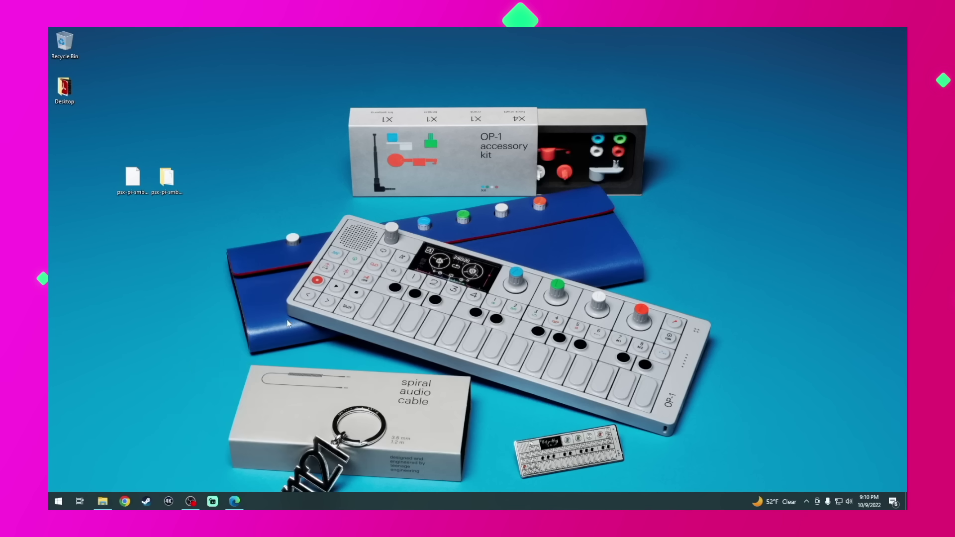
- Launch balenaEtcher and load psx-pi-smbshare-raspbian-stretch-lite.img from the extracted folder on the desktop as the source image
{"action": "left_click", "coordinate": [58, 503]}
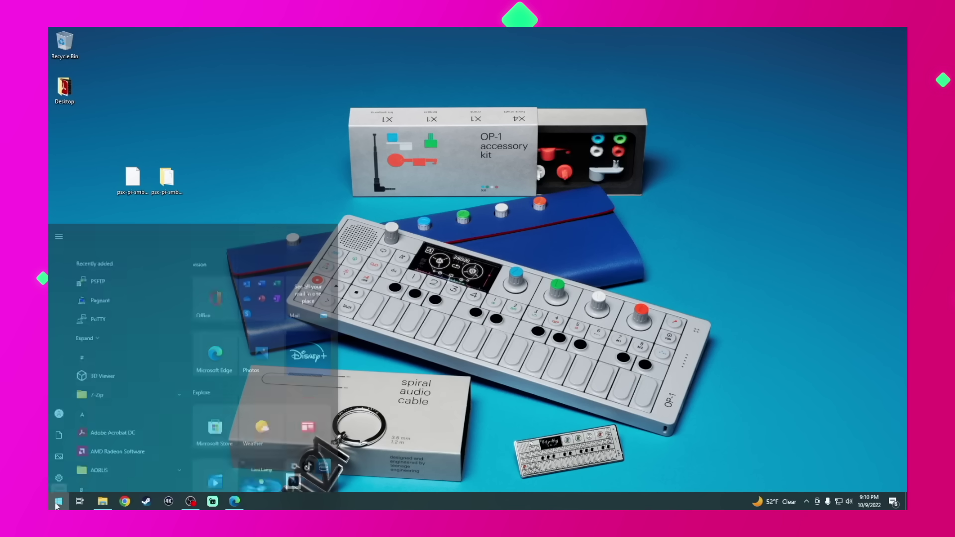
{"action": "type", "text": "bal"}
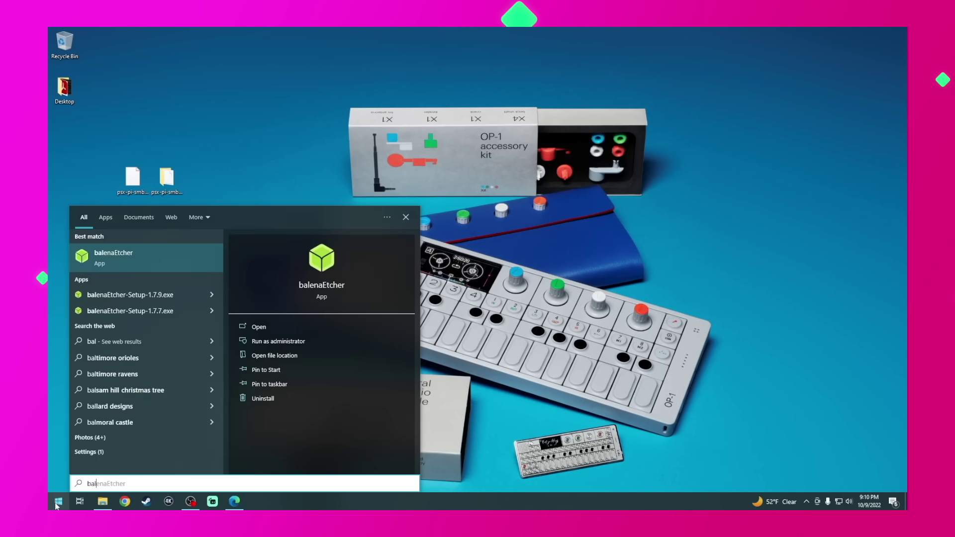
{"action": "left_click", "coordinate": [118, 260]}
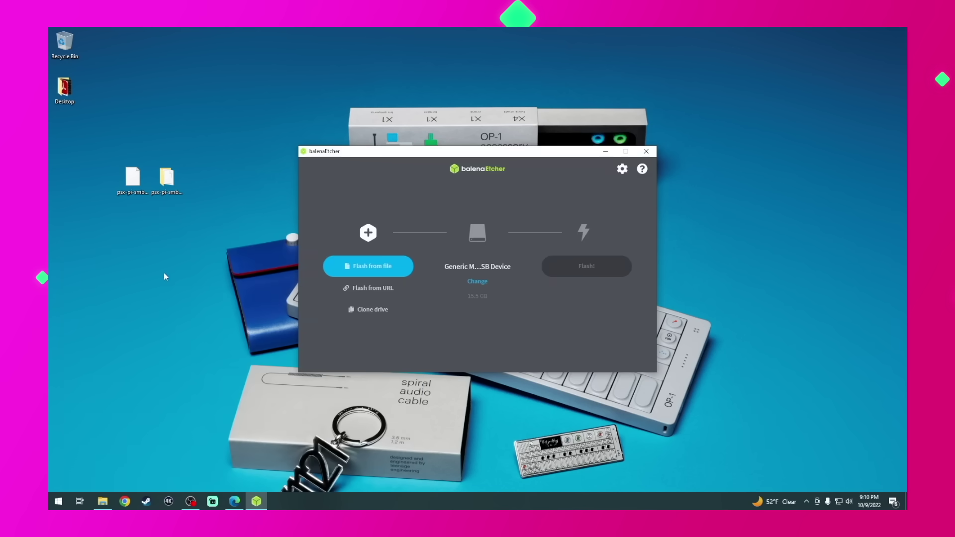
{"action": "left_click", "coordinate": [378, 269]}
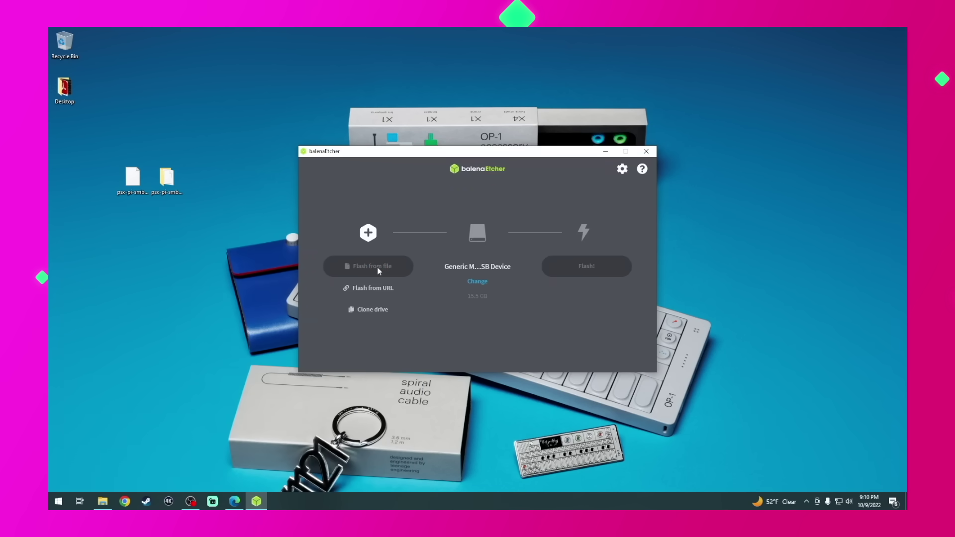
{"action": "left_click", "coordinate": [335, 227]}
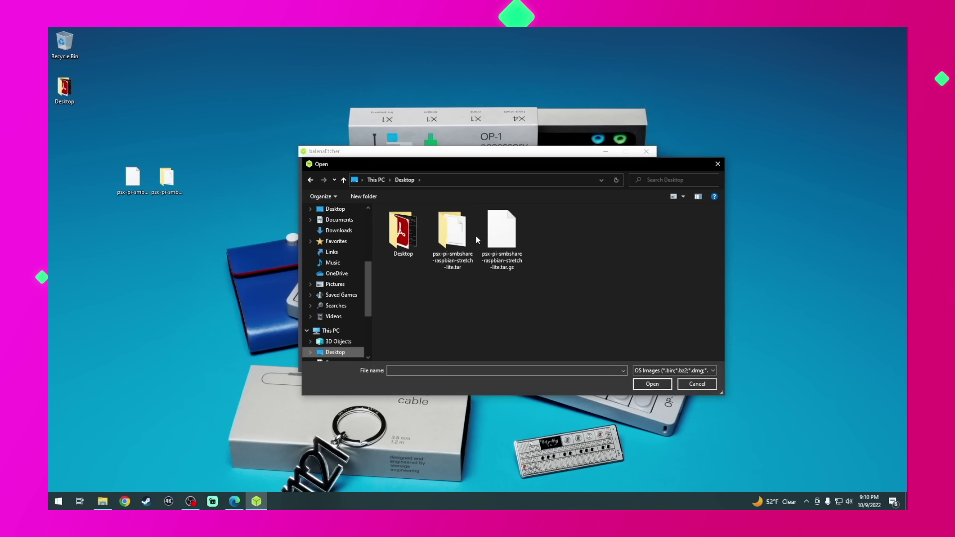
{"action": "double_click", "coordinate": [475, 236]}
{"action": "double_click", "coordinate": [455, 223]}
{"action": "left_click", "coordinate": [454, 223]}
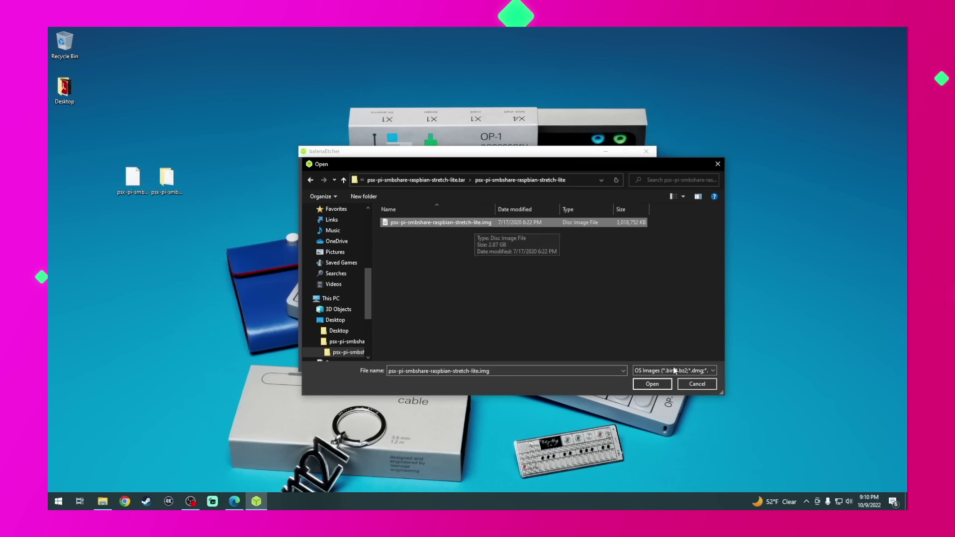
{"action": "left_click", "coordinate": [656, 386]}
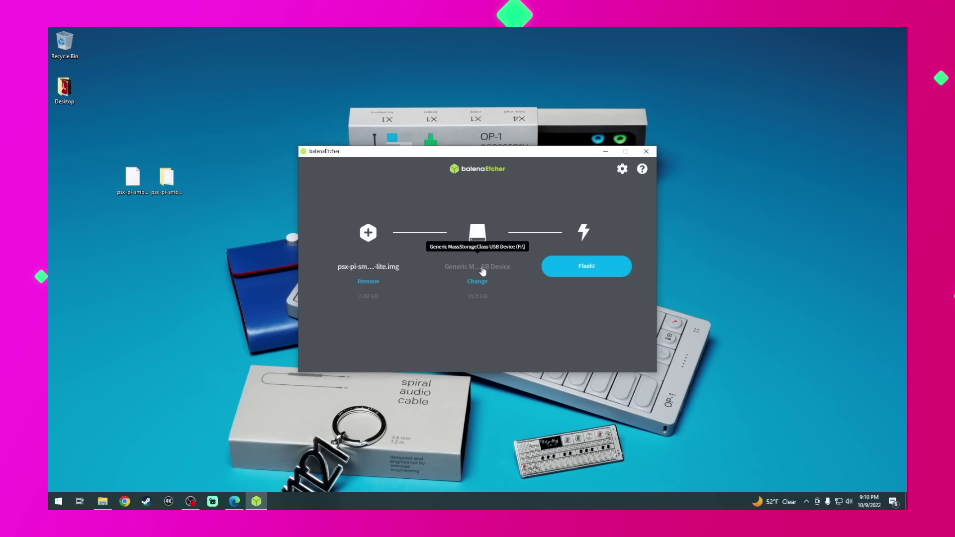
- Flash the image to the Generic MassStorageClass USB Device (F:) and dismiss the drive access errors
{"action": "left_click", "coordinate": [602, 273]}
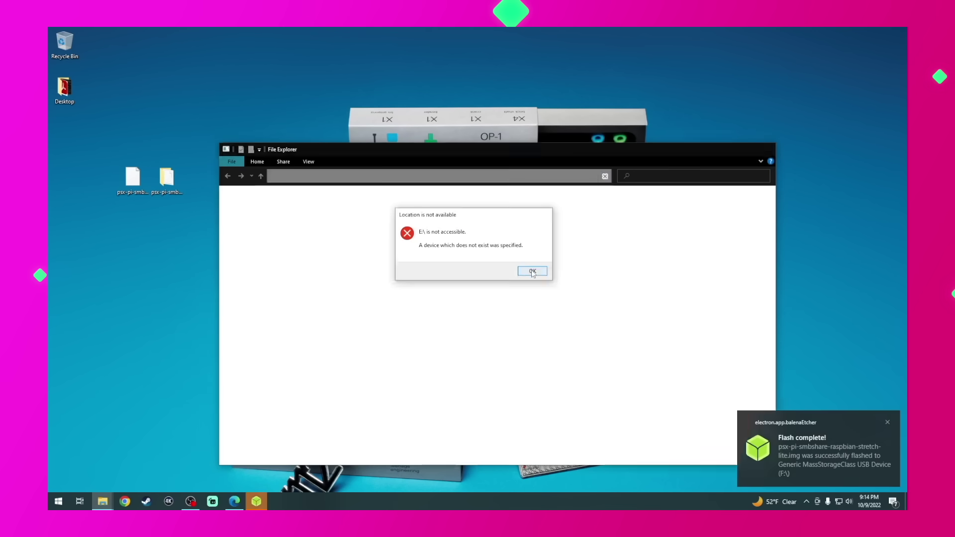
{"action": "left_click", "coordinate": [533, 271]}
{"action": "left_click", "coordinate": [536, 272]}
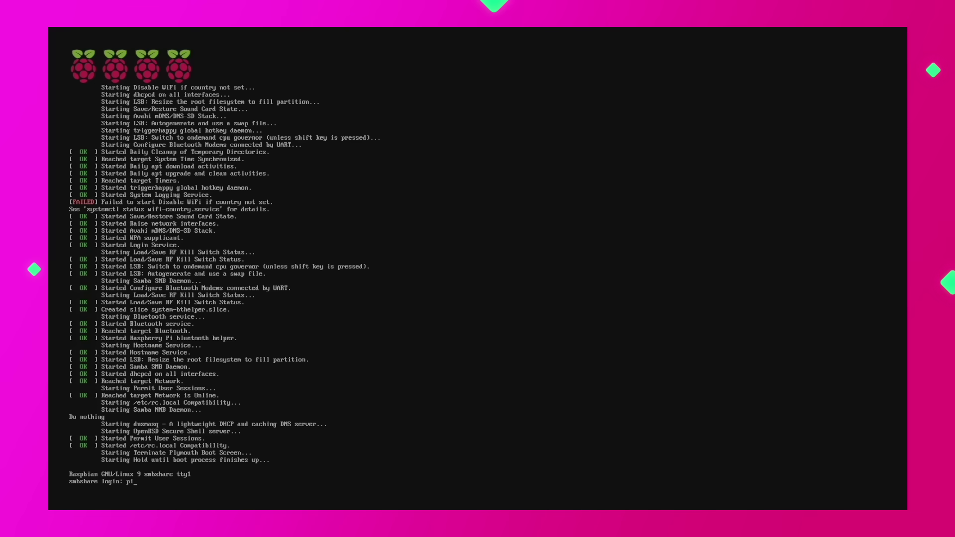
- Log in to the smbshare console as pi with the account password and run ifconfig
{"action": "key", "text": "Return"}
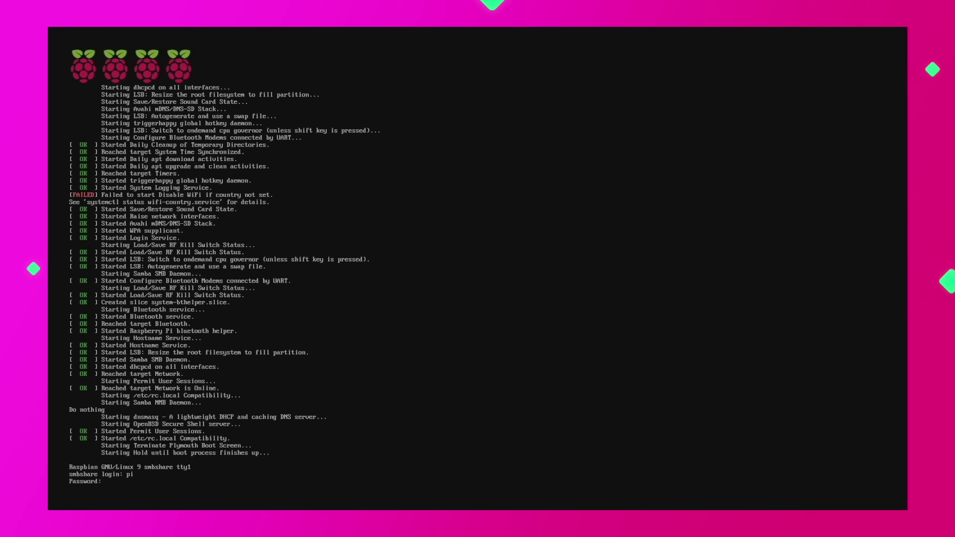
{"action": "key", "text": "Return"}
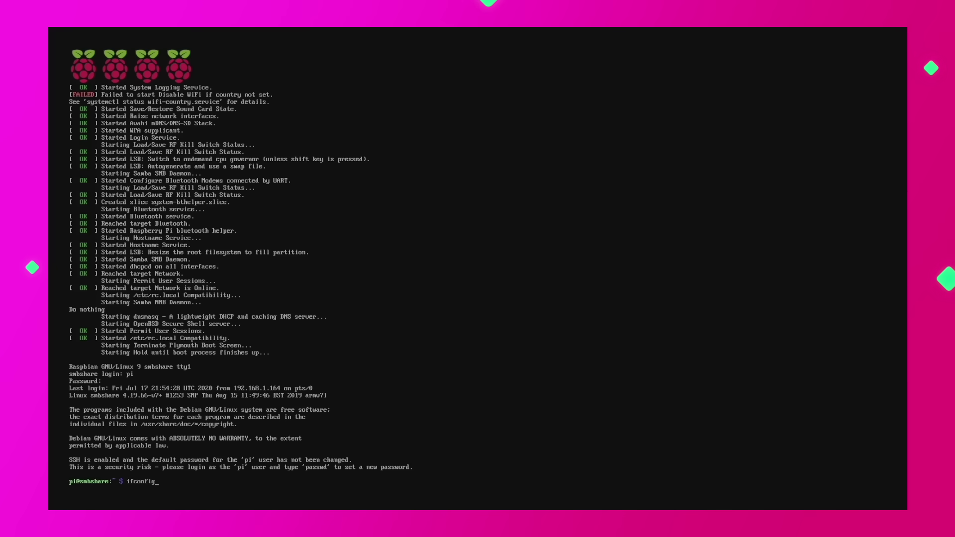
{"action": "key", "text": "Return"}
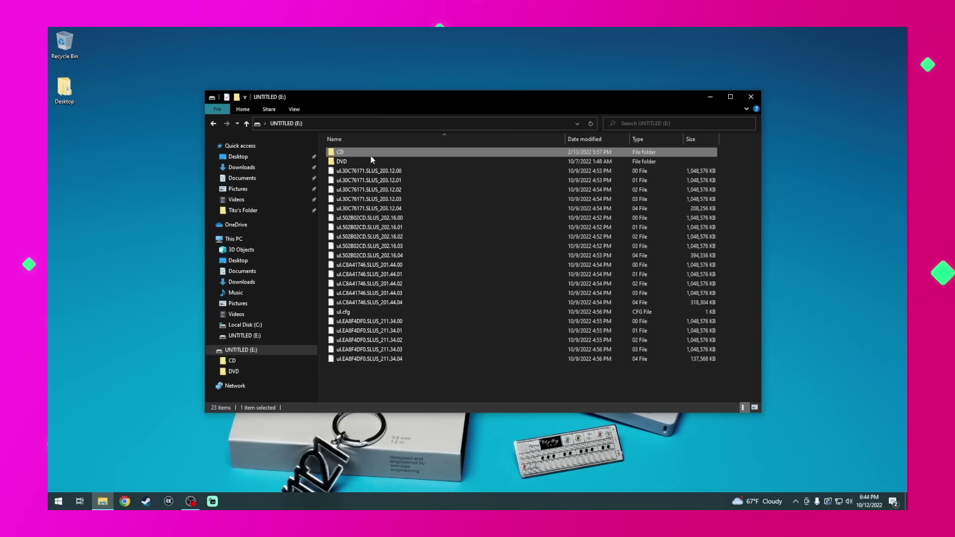
- Examine the game images stored in the CD and DVD folders on the UNTITLED (E:) drive
{"action": "left_click", "coordinate": [371, 160]}
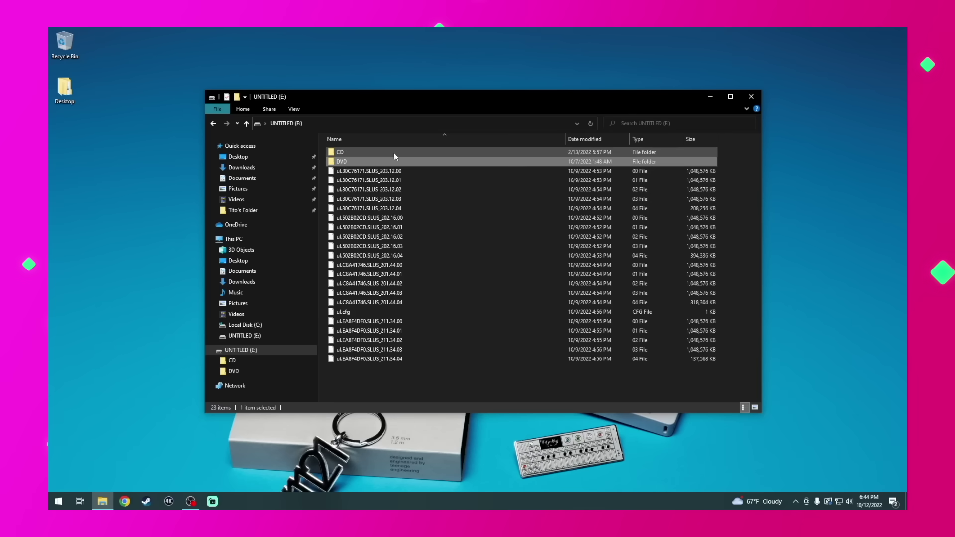
{"action": "mouse_move", "coordinate": [407, 157]}
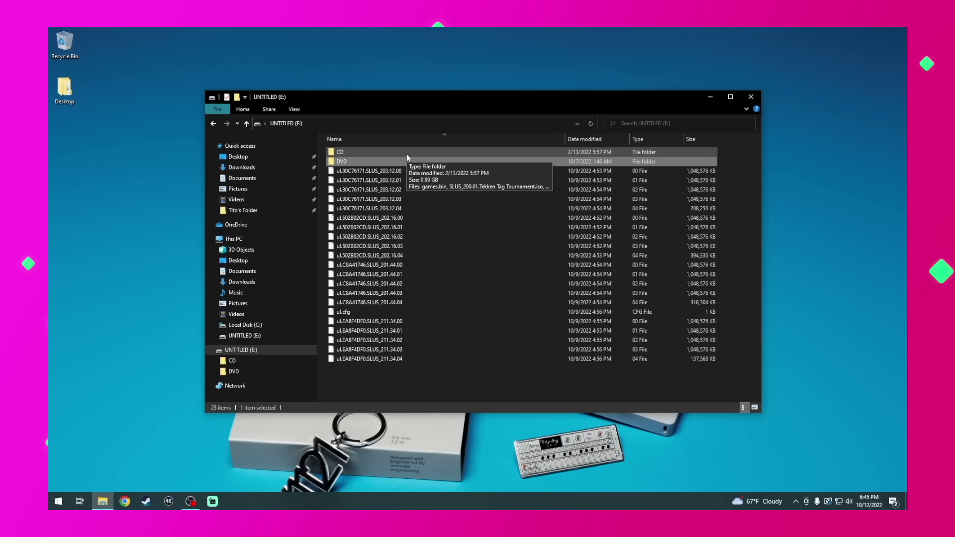
{"action": "double_click", "coordinate": [407, 154]}
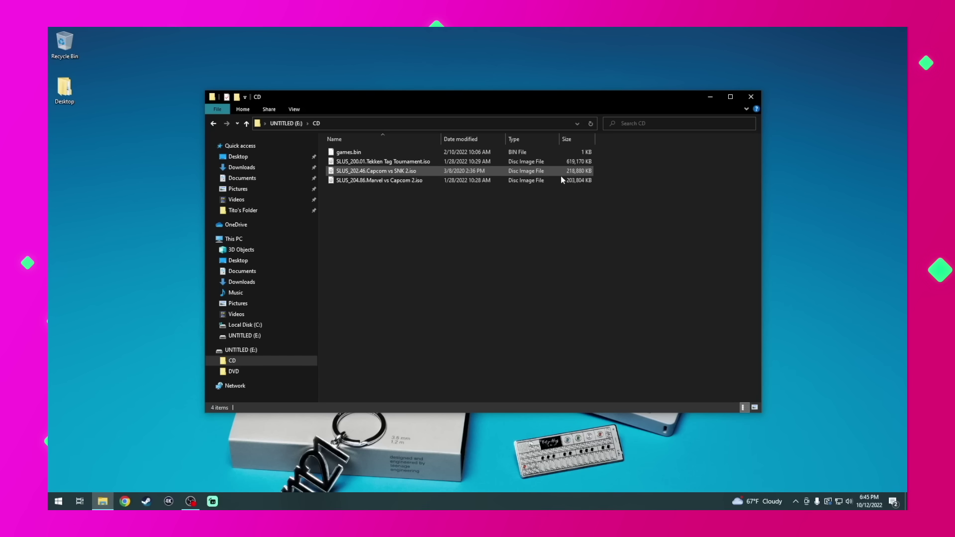
{"action": "left_click", "coordinate": [248, 124]}
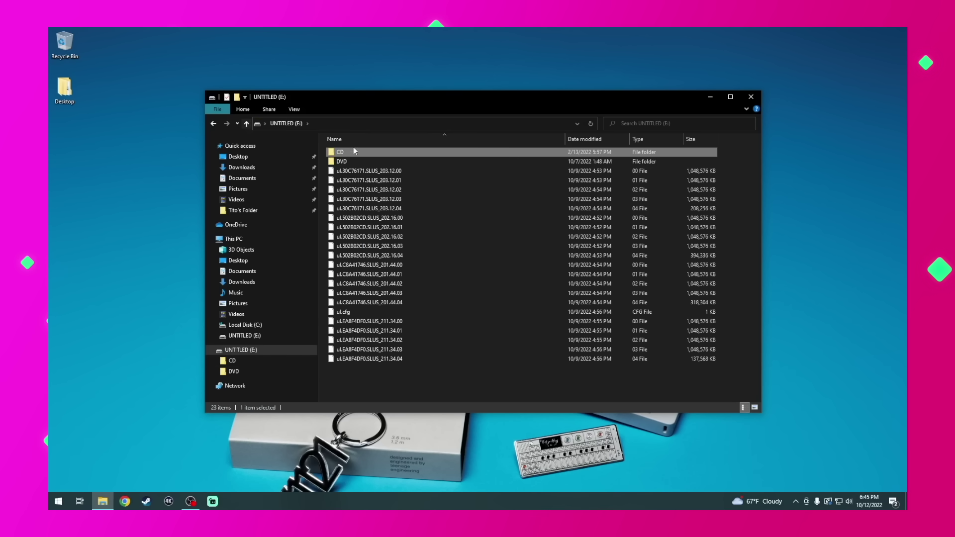
{"action": "double_click", "coordinate": [427, 161]}
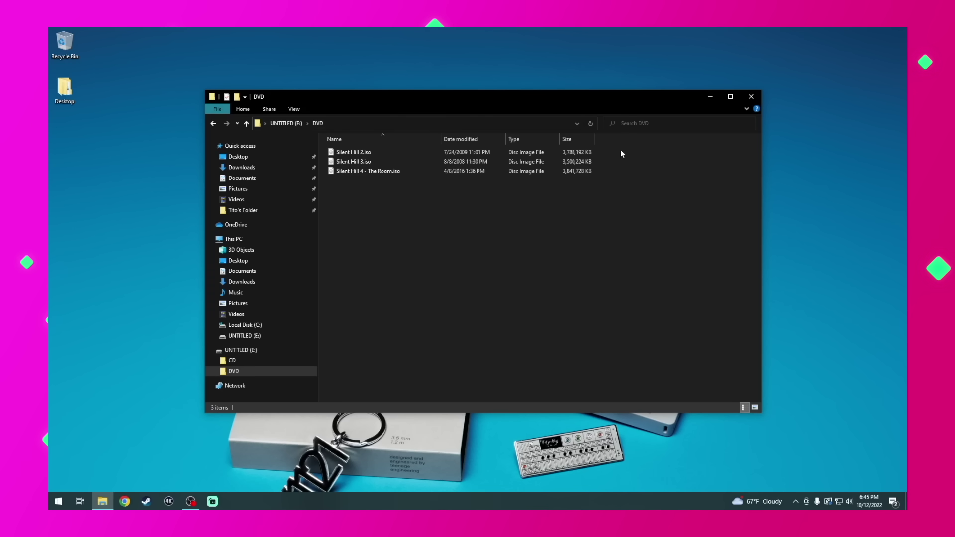
- Examine the split game files and ul.cfg in the root of the UNTITLED (E:) drive
{"action": "left_click", "coordinate": [245, 124]}
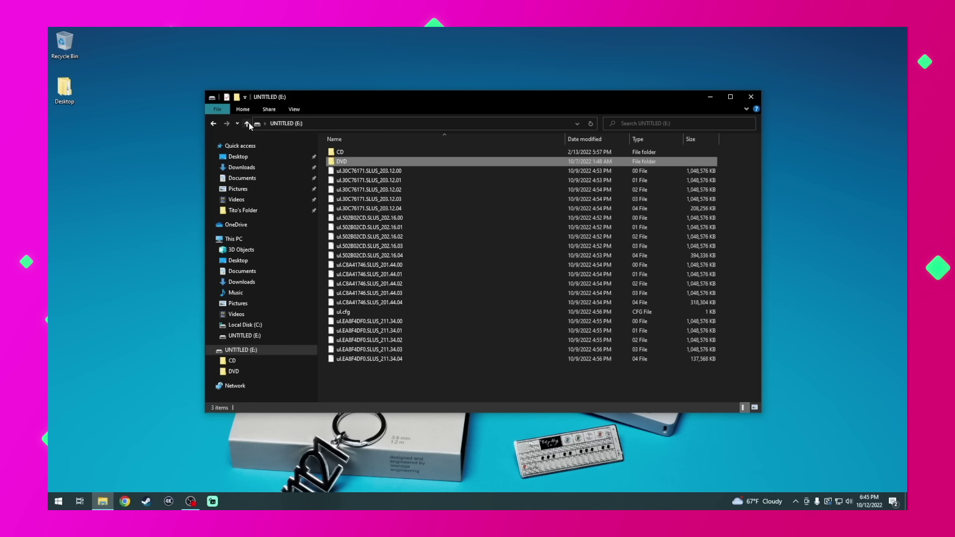
{"action": "left_click", "coordinate": [461, 172]}
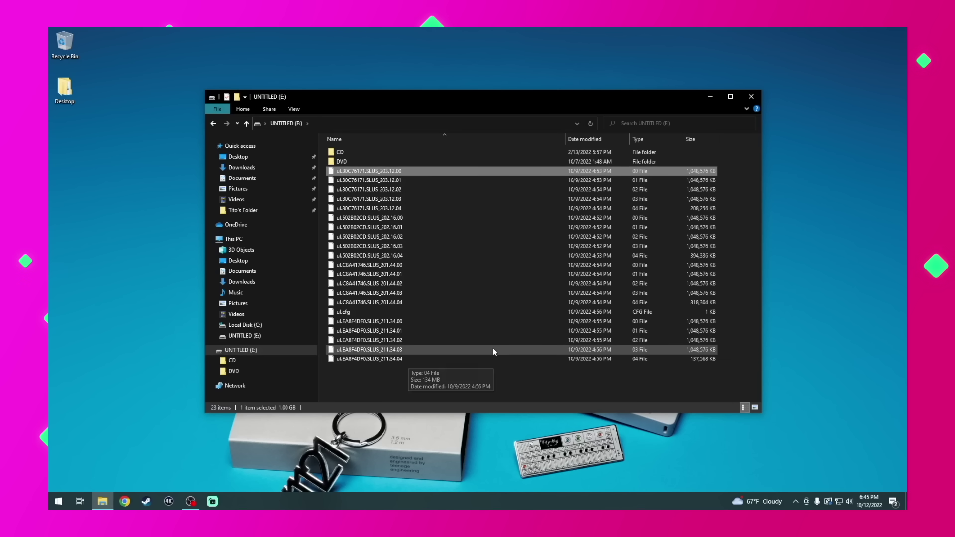
{"action": "left_click_drag", "start_coordinate": [390, 376], "coordinate": [349, 171]}
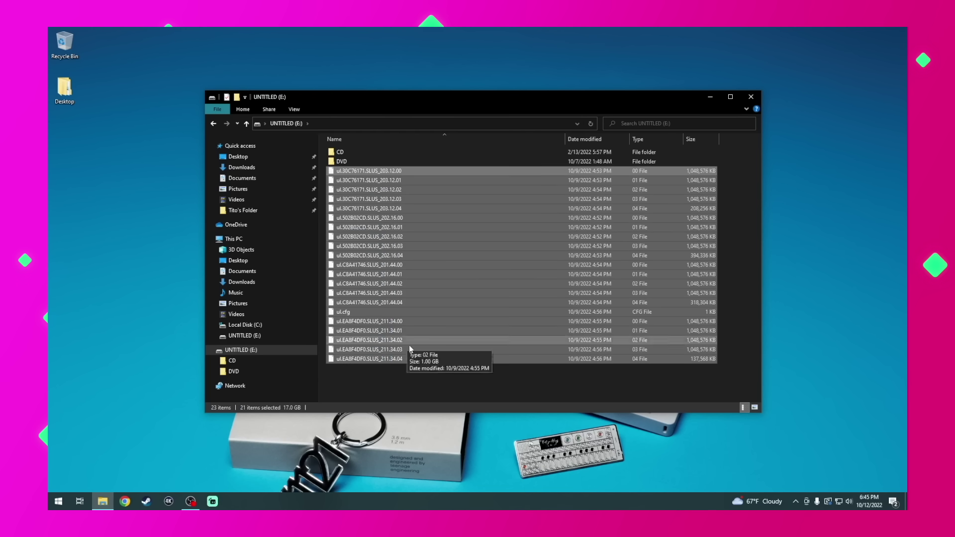
{"action": "left_click", "coordinate": [539, 389]}
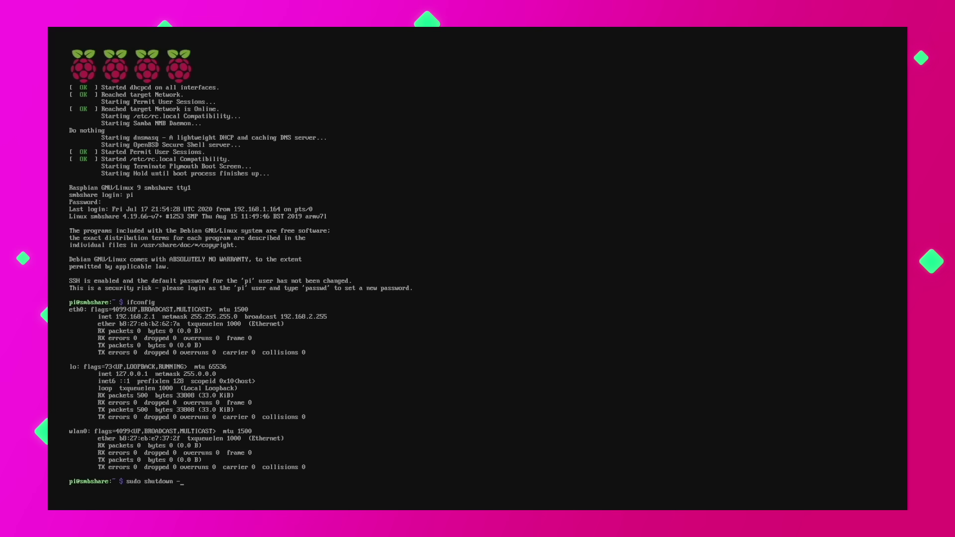
- Shut down the Raspberry Pi from the smbshare console with the sudo shutdown command
{"action": "key", "text": "Return"}
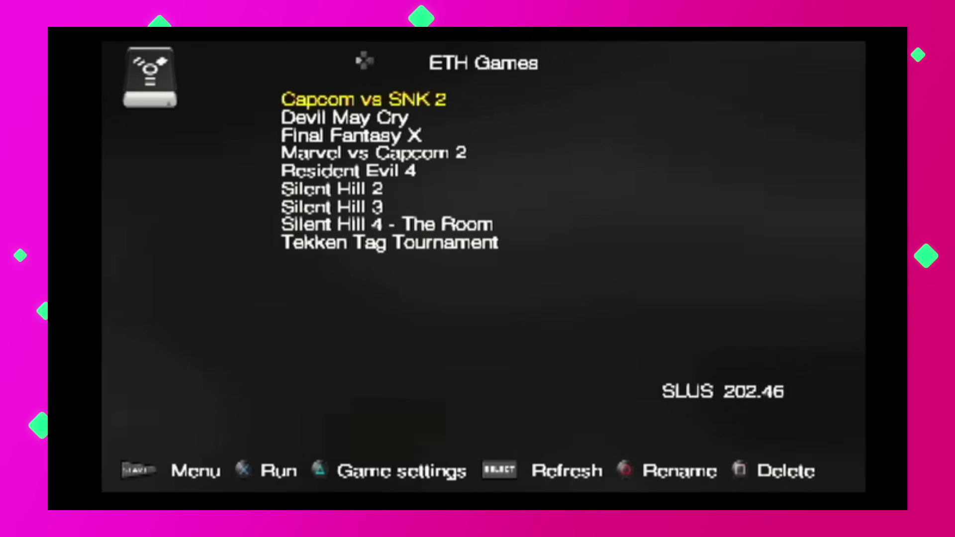
- Switch to Open PS2 Loader, look through the ETH Games list down to Silent Hill 2, and open Network config
{"action": "key", "text": "Down"}
{"action": "key", "text": "Down"}
{"action": "key", "text": "Down"}
{"action": "key", "text": "Down"}
{"action": "key", "text": "Down"}
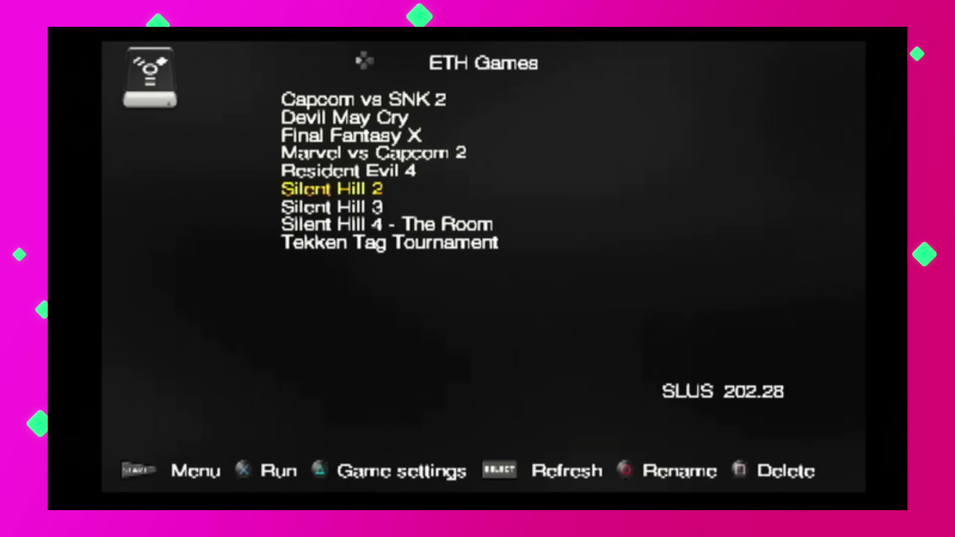
{"action": "key", "text": "Return"}
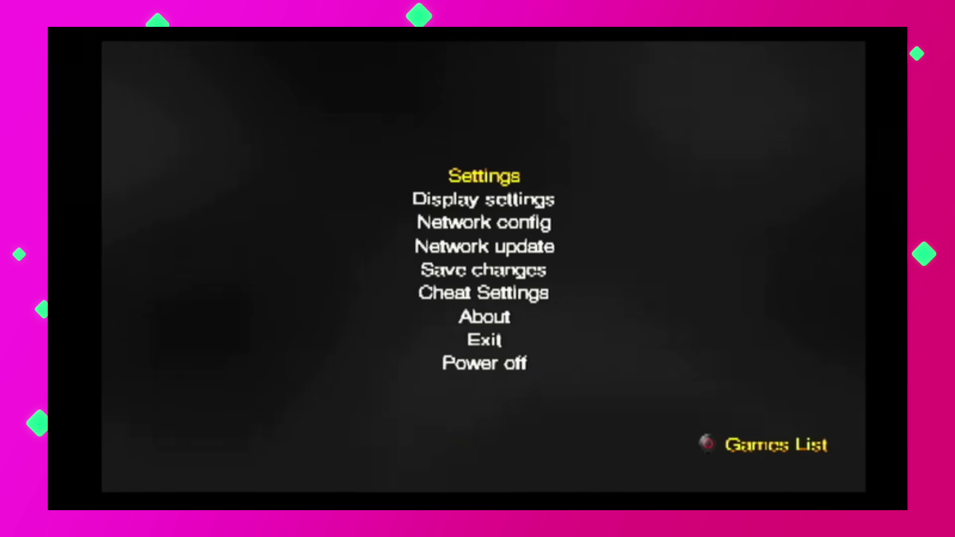
{"action": "key", "text": "Down"}
{"action": "key", "text": "Down"}
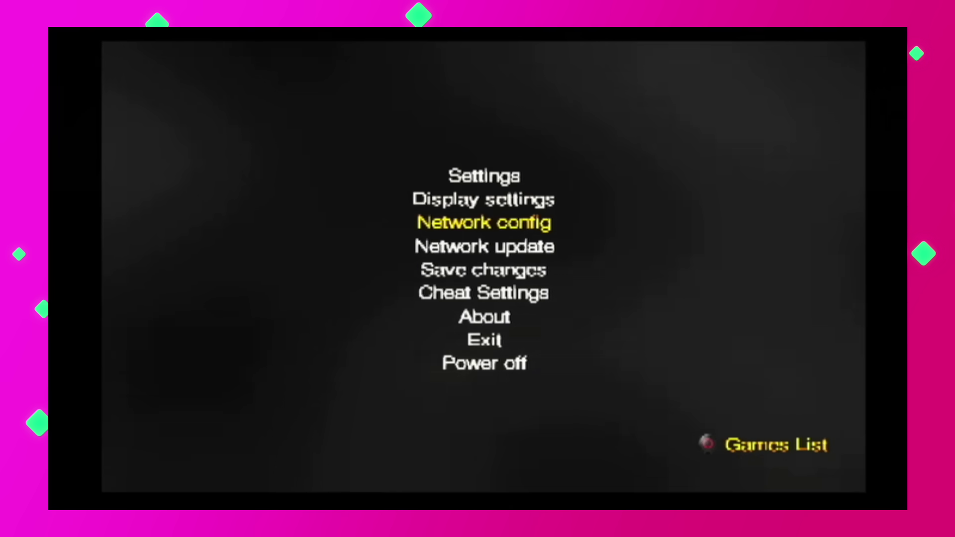
{"action": "key", "text": "Return"}
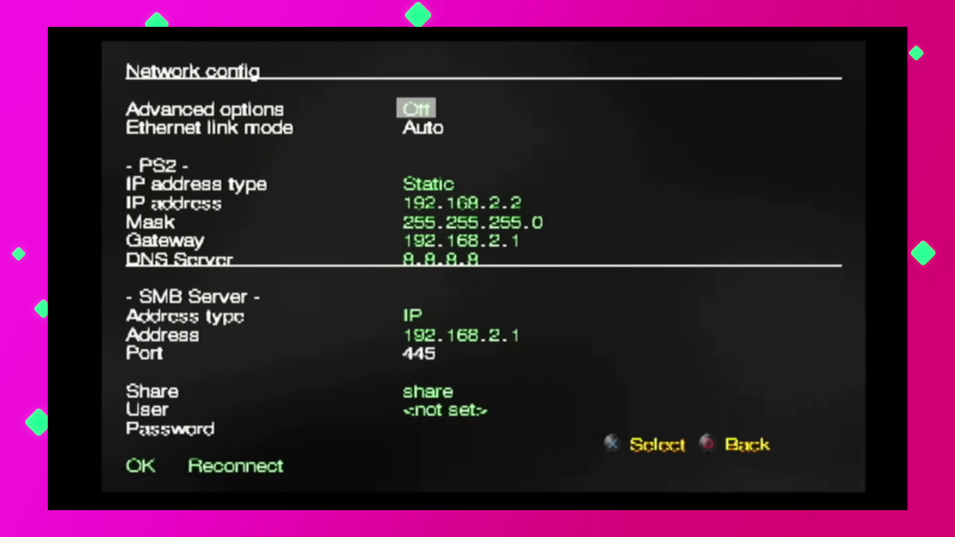
- Check each part of the SMB server's IP address in the network configuration
{"action": "key", "text": "Down"}
{"action": "key", "text": "Down"}
{"action": "key", "text": "Down"}
{"action": "key", "text": "Down"}
{"action": "key", "text": "Down"}
{"action": "key", "text": "Down"}
{"action": "key", "text": "Down"}
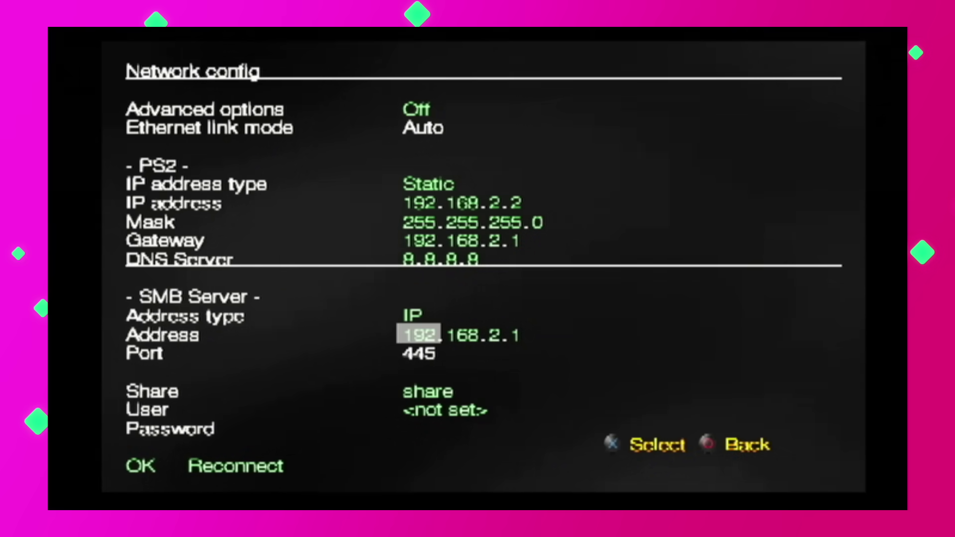
{"action": "key", "text": "Right"}
{"action": "key", "text": "Right"}
{"action": "key", "text": "Right"}
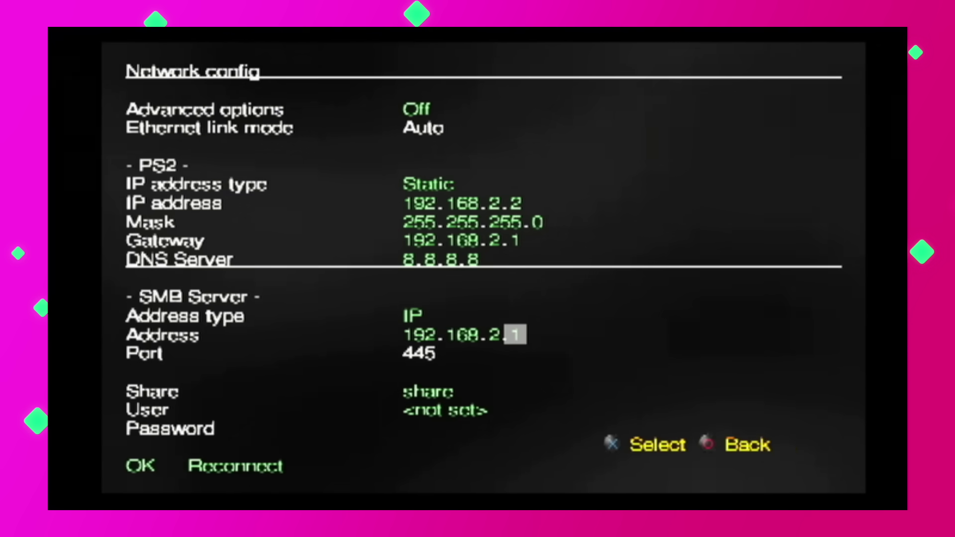
{"action": "key", "text": "Left"}
{"action": "key", "text": "Left"}
{"action": "key", "text": "Left"}
{"action": "key", "text": "Up"}
{"action": "key", "text": "Down"}
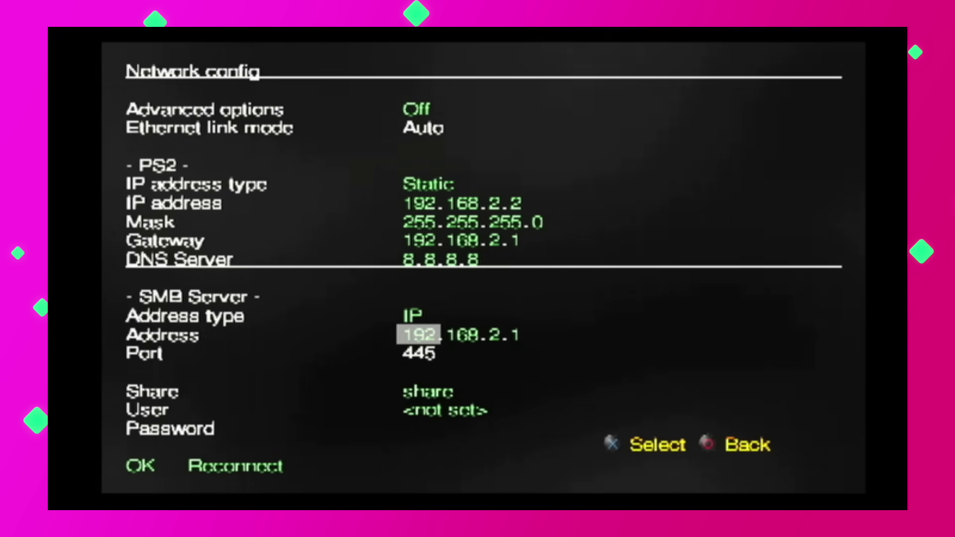
- Review the SMB server's share, user and password entries and accept the network configuration
{"action": "key", "text": "Down"}
{"action": "key", "text": "Down"}
{"action": "key", "text": "Down"}
{"action": "key", "text": "Up"}
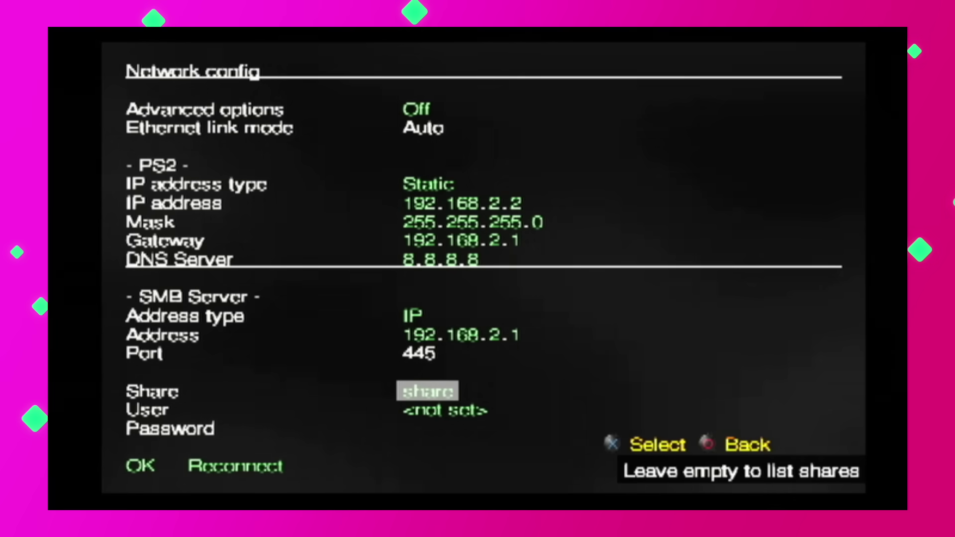
{"action": "key", "text": "Down"}
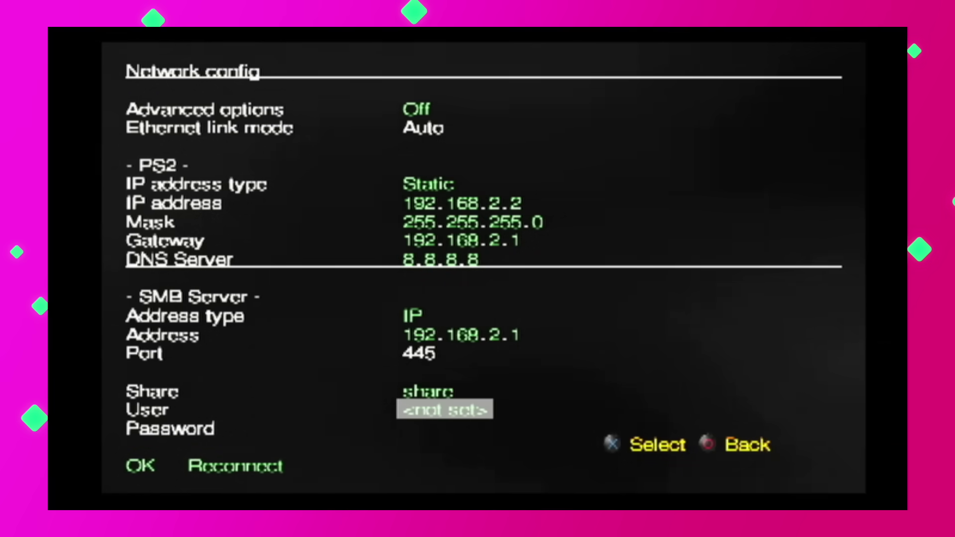
{"action": "key", "text": "Down"}
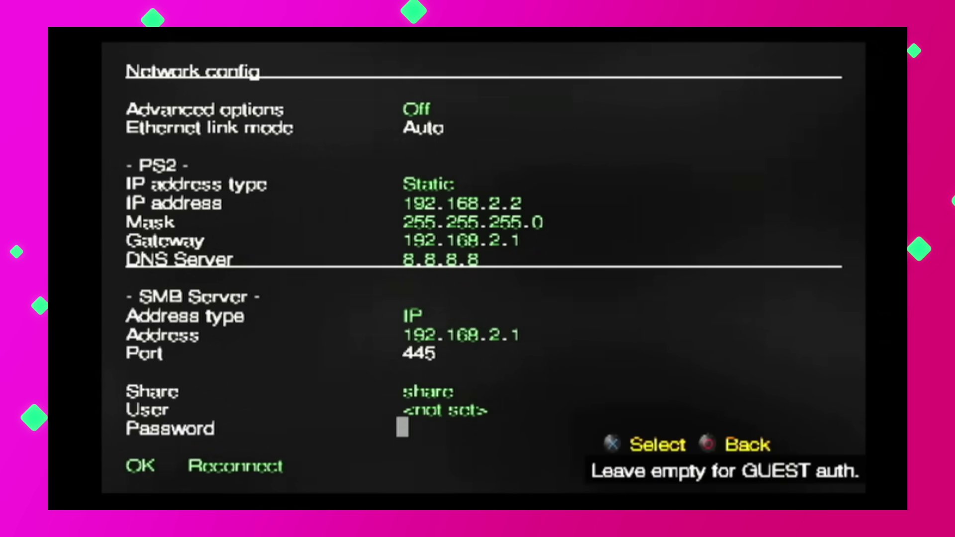
{"action": "key", "text": "Down"}
{"action": "key", "text": "Return"}
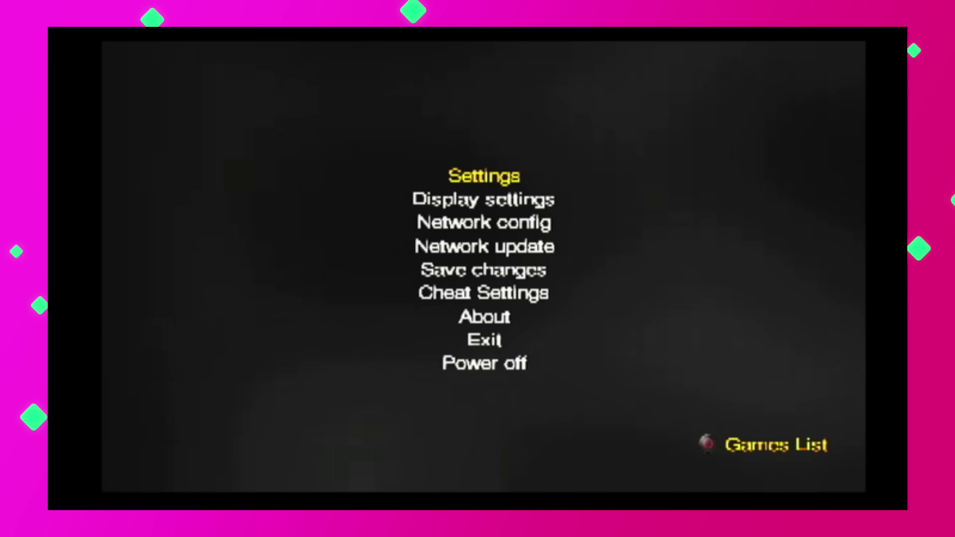
- Save the settings changes and return to the ETH Games list
{"action": "key", "text": "Down"}
{"action": "key", "text": "Down"}
{"action": "key", "text": "Down"}
{"action": "key", "text": "Down"}
{"action": "key", "text": "Down"}
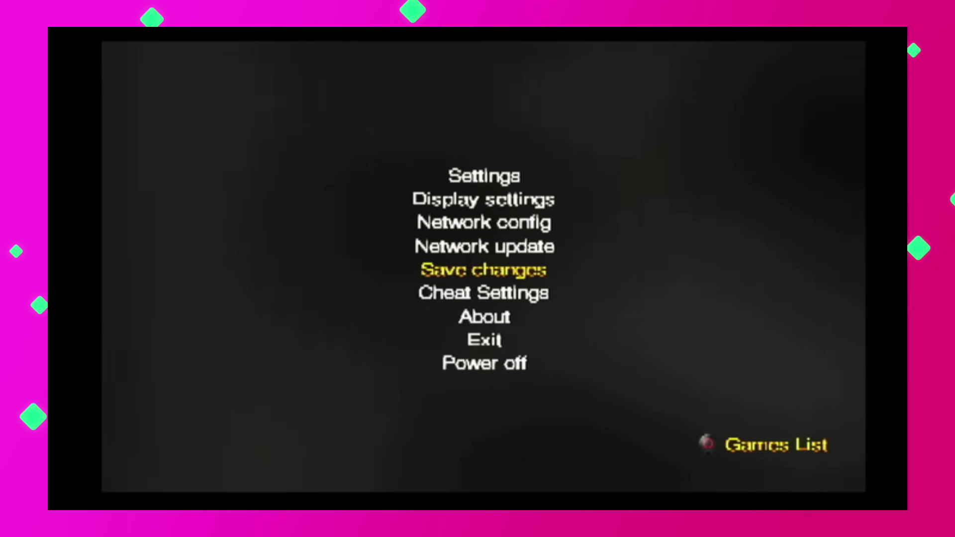
{"action": "key", "text": "Up"}
{"action": "key", "text": "Return"}
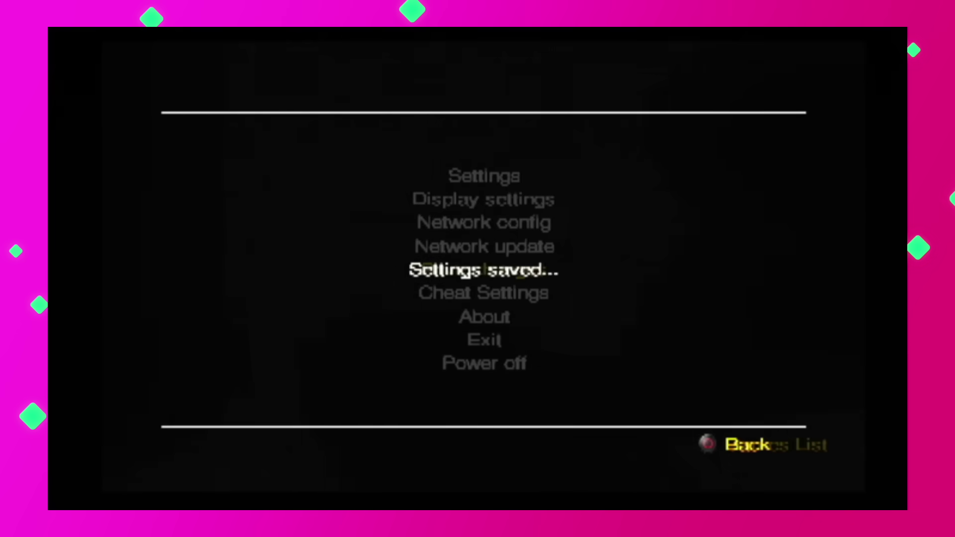
{"action": "key", "text": "Escape"}
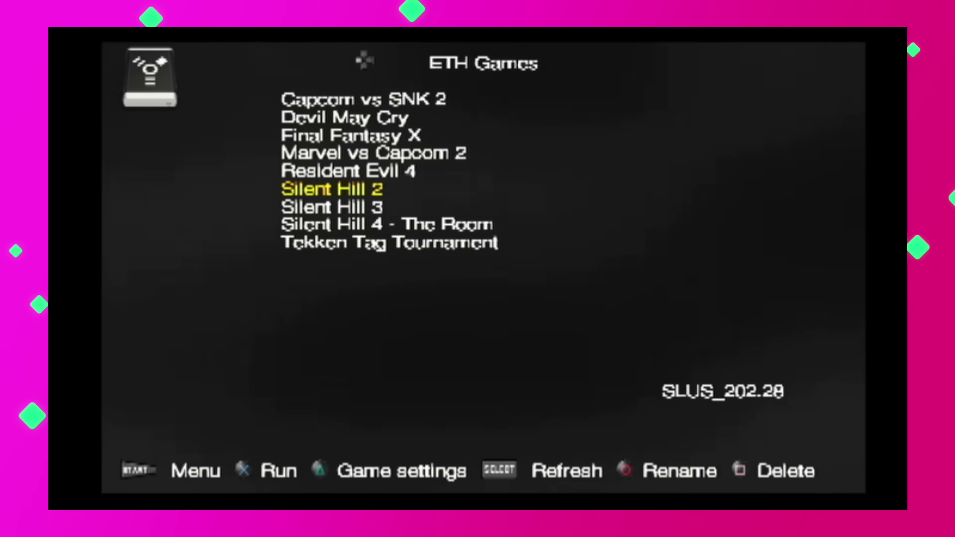
- Browse the ETH Games list from Capcom vs SNK 2 onwards and run Tekken Tag Tournament
{"action": "key", "text": "Up"}
{"action": "key", "text": "Up"}
{"action": "key", "text": "Up"}
{"action": "key", "text": "Up"}
{"action": "key", "text": "Up"}
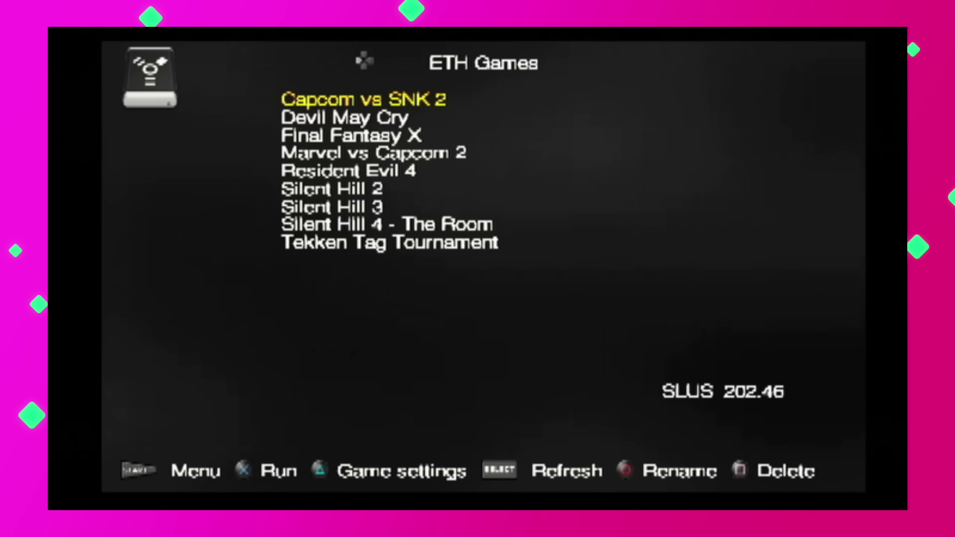
{"action": "key", "text": "Down"}
{"action": "key", "text": "Down"}
{"action": "key", "text": "Down"}
{"action": "key", "text": "Down"}
{"action": "key", "text": "Down"}
{"action": "key", "text": "Down"}
{"action": "key", "text": "Down"}
{"action": "key", "text": "Down"}
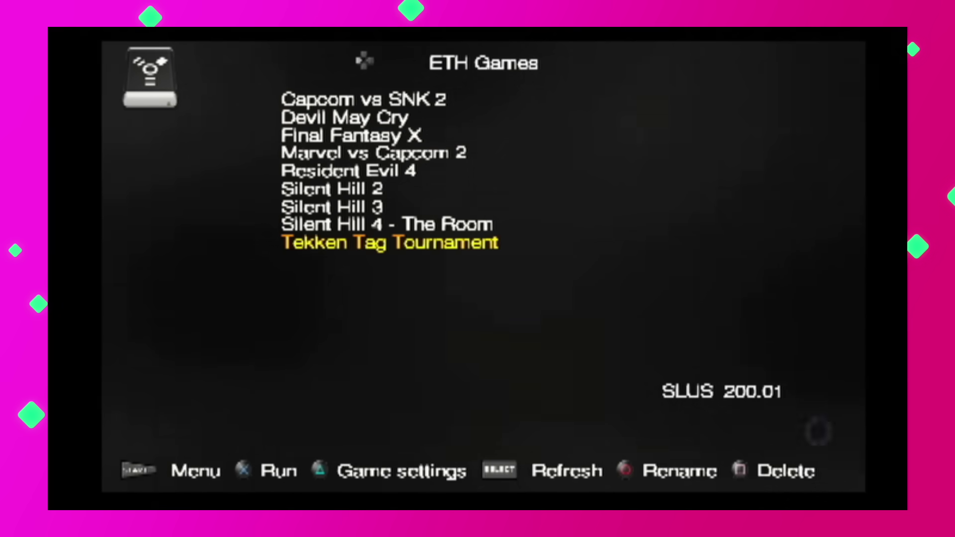
{"action": "key", "text": "Return"}
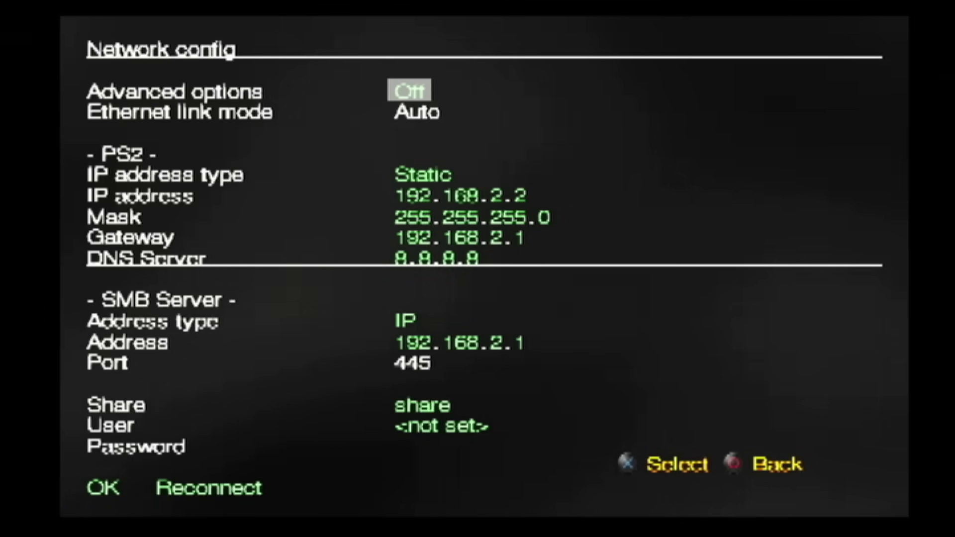
- Review the PS2 and SMB server settings in Network config, down to the server address
{"action": "key", "text": "Down"}
{"action": "key", "text": "Down"}
{"action": "key", "text": "Down"}
{"action": "key", "text": "Down"}
{"action": "key", "text": "Down"}
{"action": "key", "text": "Down"}
{"action": "key", "text": "Down"}
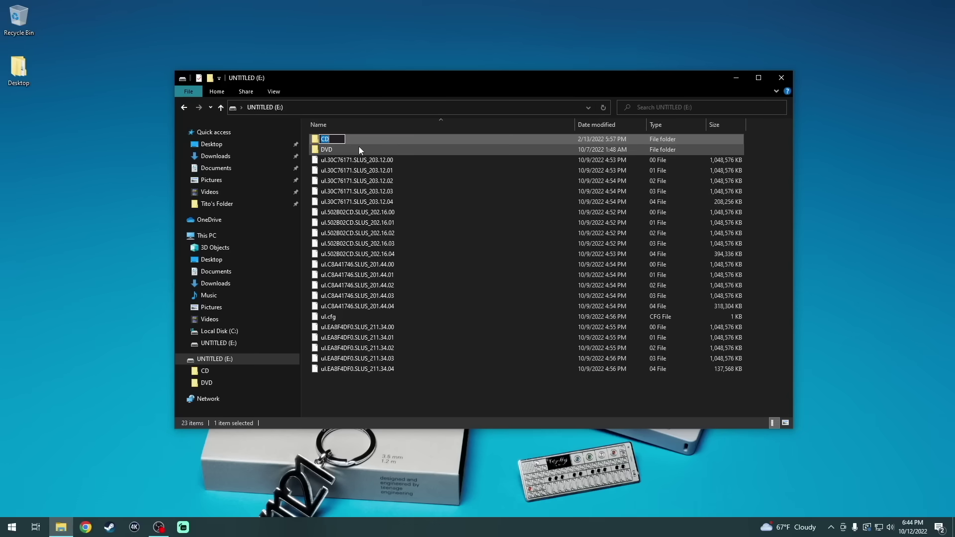
{"action": "left_click", "coordinate": [359, 147]}
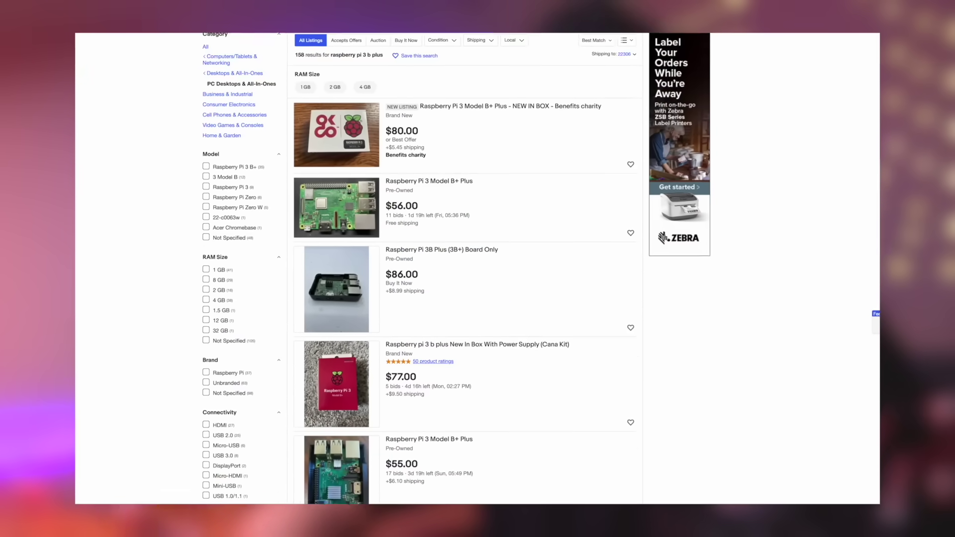
{"action": "scroll", "coordinate": [466, 268], "scroll_direction": "down", "scroll_amount": 5}
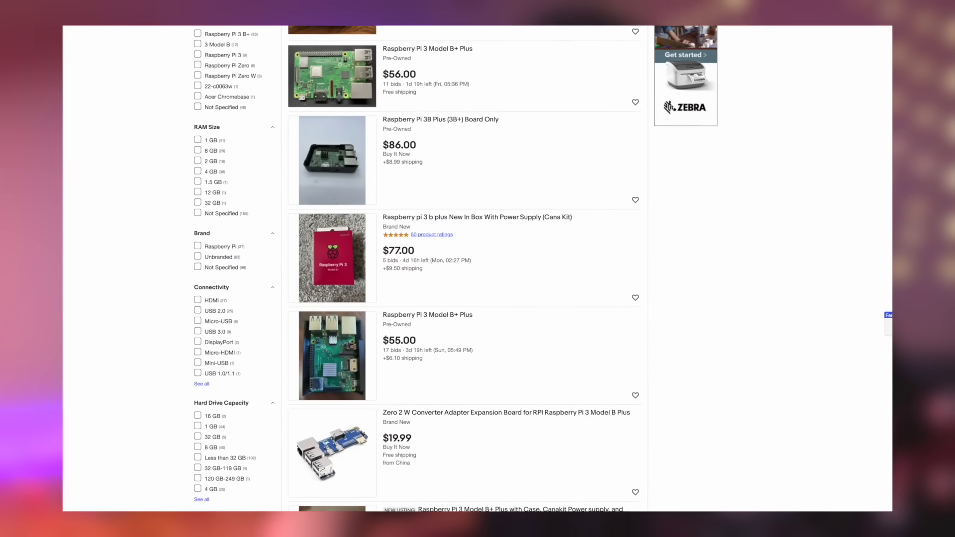
{"action": "scroll", "coordinate": [465, 268], "scroll_direction": "down", "scroll_amount": 3}
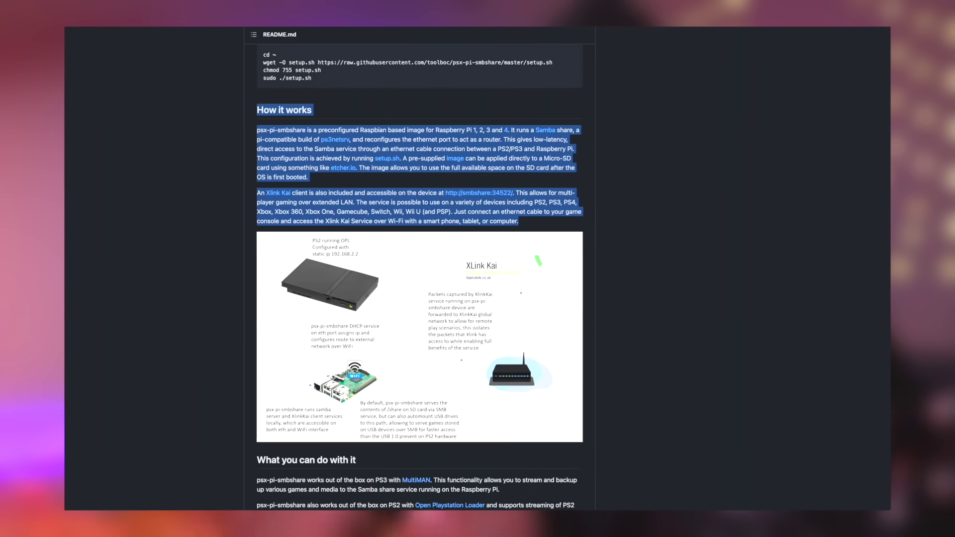
{"action": "scroll", "coordinate": [357, 332], "scroll_direction": "down", "scroll_amount": 3}
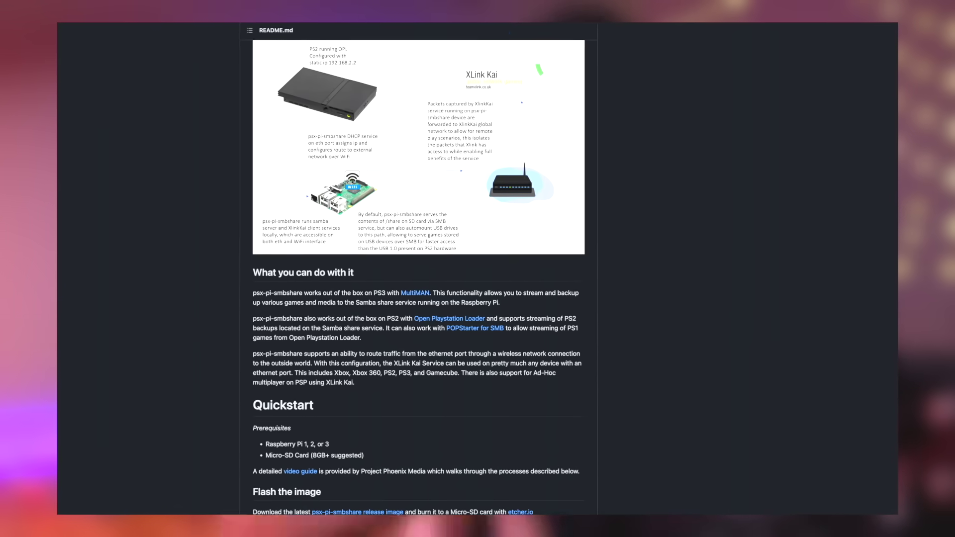